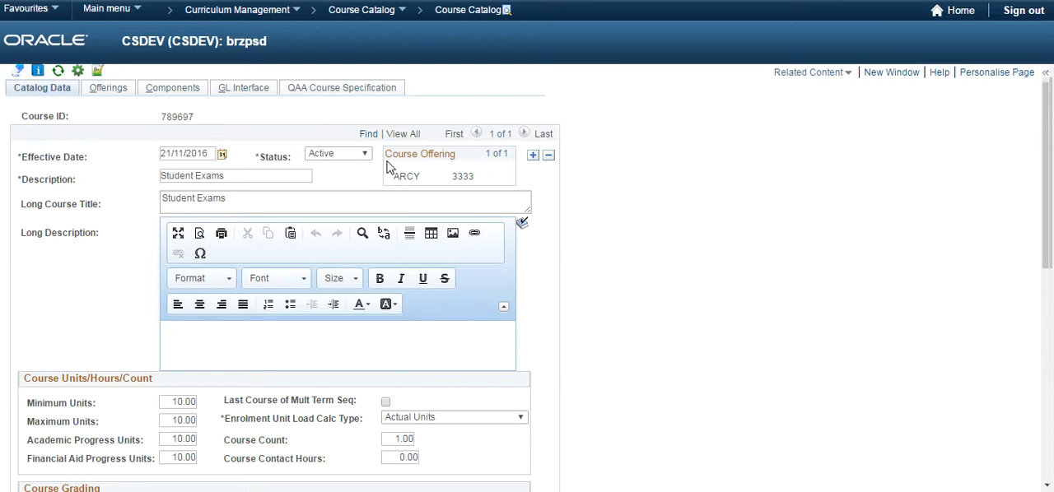
Copy course ID 789697 from the course's Offerings page and open its Activity Registry record by searching for that ID.
{"action": "left_click", "coordinate": [113, 89]}
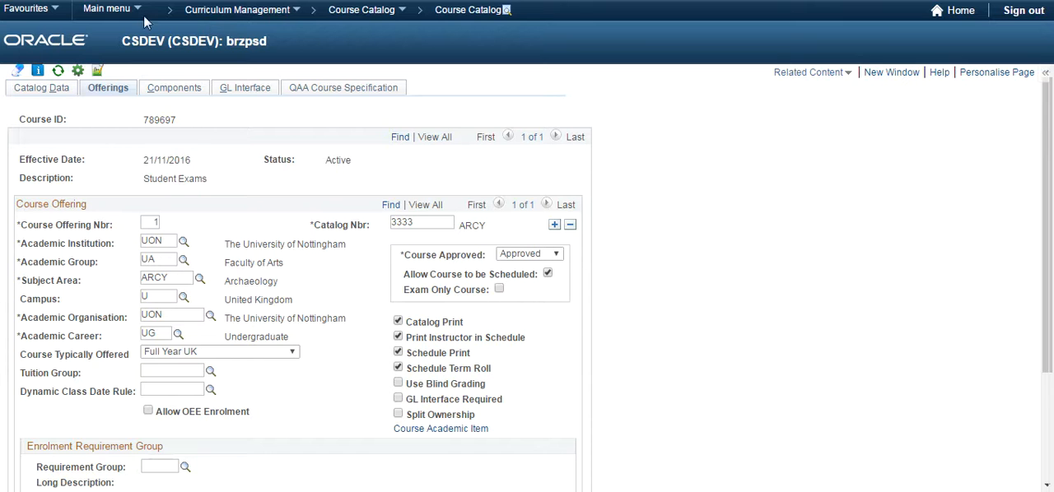
{"action": "double_click", "coordinate": [168, 121]}
{"action": "key", "text": "ctrl+c"}
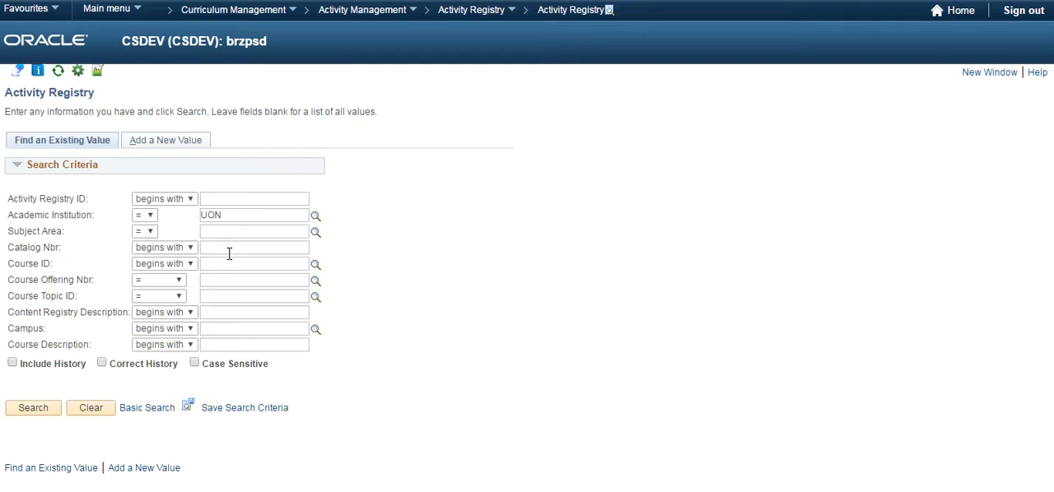
{"action": "left_click", "coordinate": [224, 261]}
{"action": "key", "text": "ctrl+v"}
{"action": "left_click", "coordinate": [37, 410]}
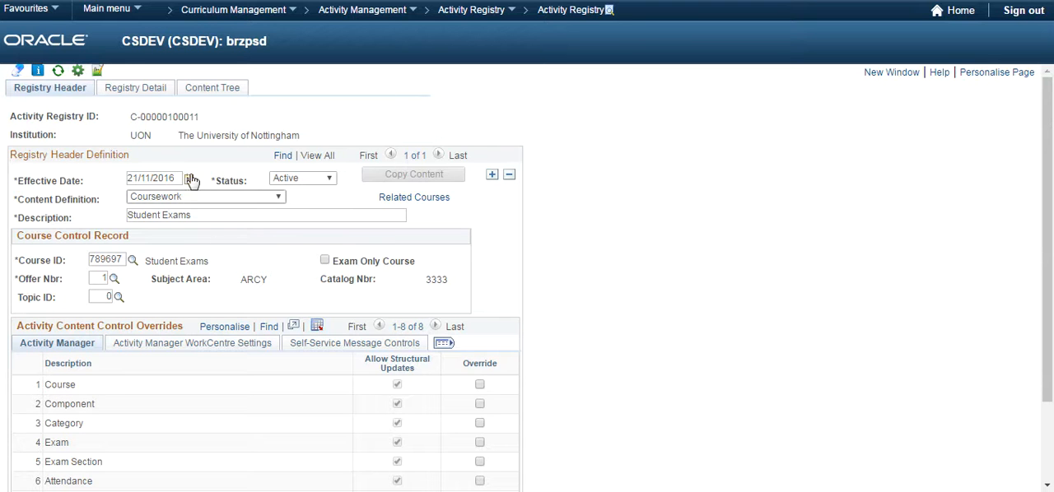
Review the root Course item's registry details and its Attributes page.
{"action": "left_click", "coordinate": [137, 89]}
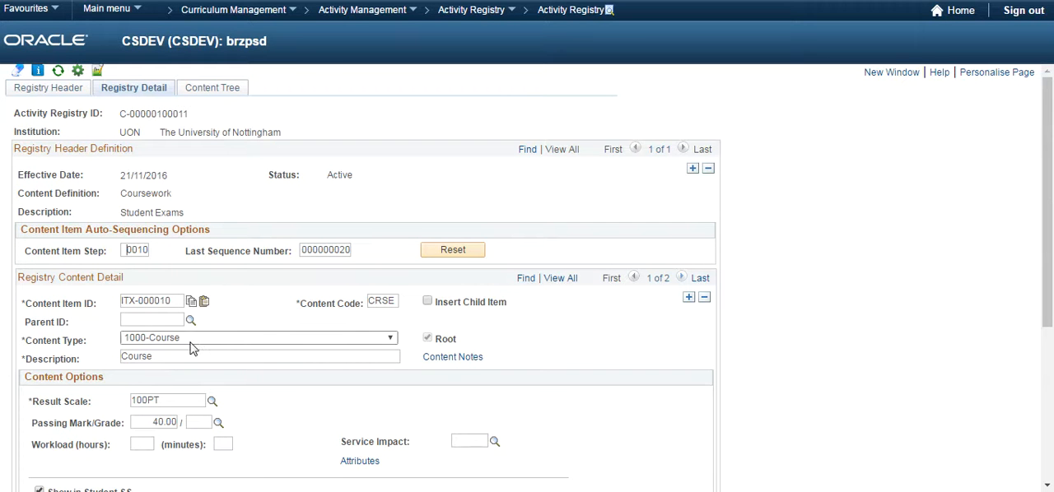
{"action": "scroll", "coordinate": [262, 325], "scroll_direction": "down", "scroll_amount": 1}
{"action": "scroll", "coordinate": [262, 325], "scroll_direction": "down", "scroll_amount": 1}
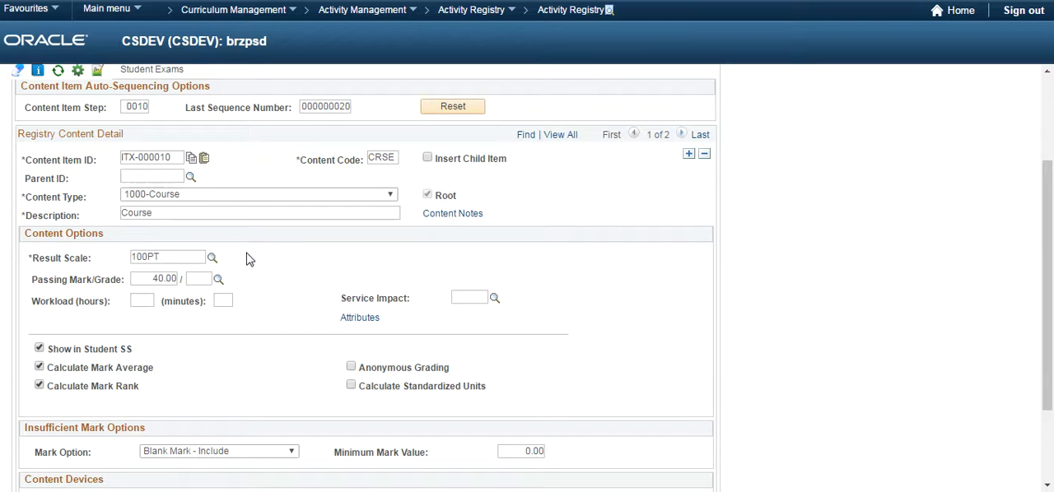
{"action": "left_click", "coordinate": [351, 320]}
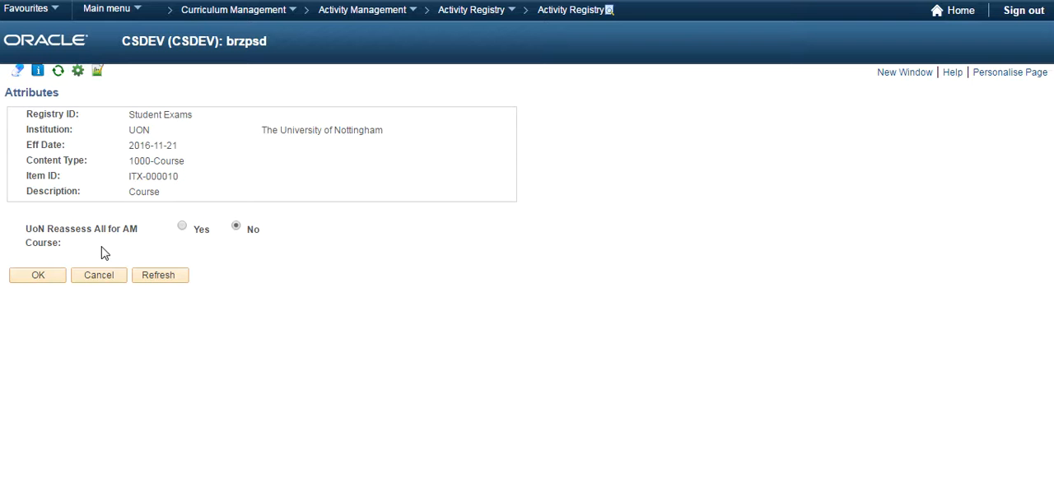
{"action": "left_click", "coordinate": [52, 276]}
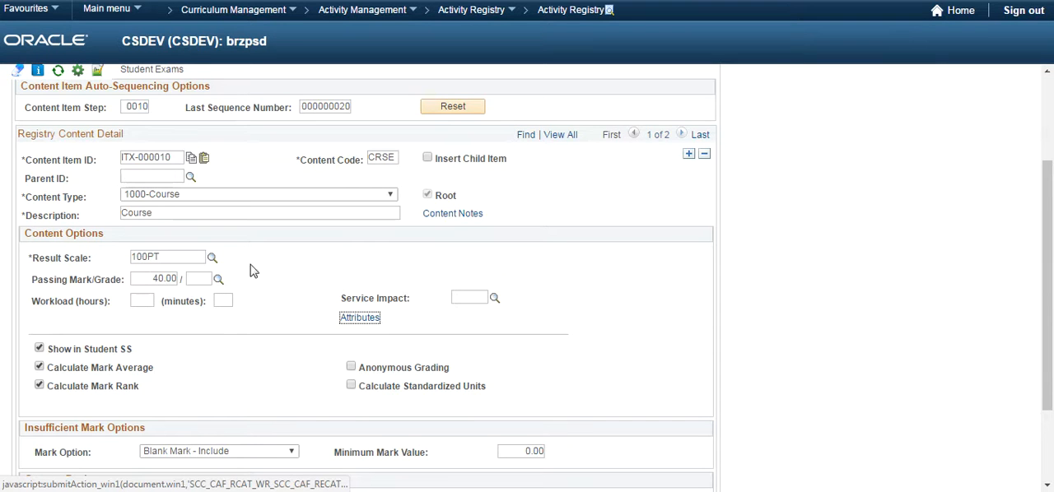
Try to insert a sibling item beside the Exam 1 content item.
{"action": "left_click", "coordinate": [681, 135]}
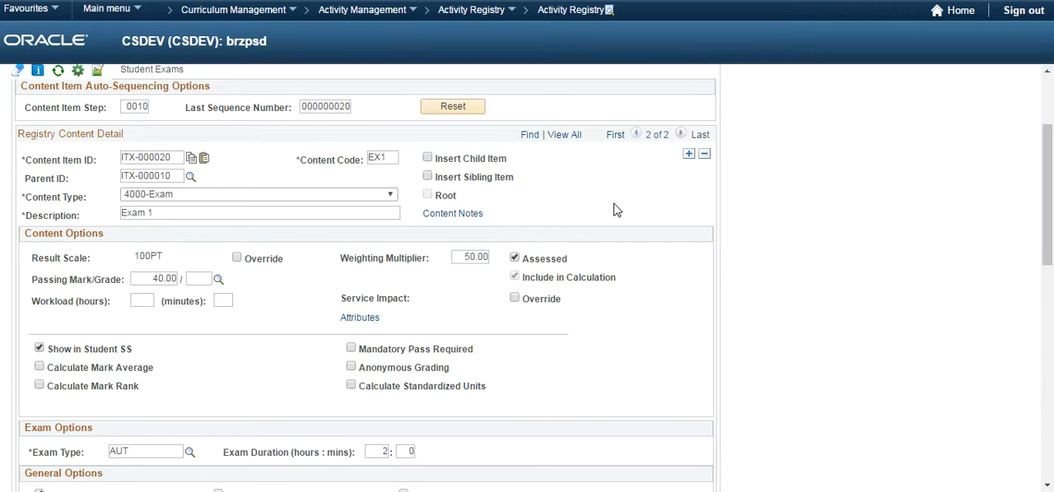
{"action": "left_click", "coordinate": [427, 178]}
{"action": "left_click", "coordinate": [688, 156]}
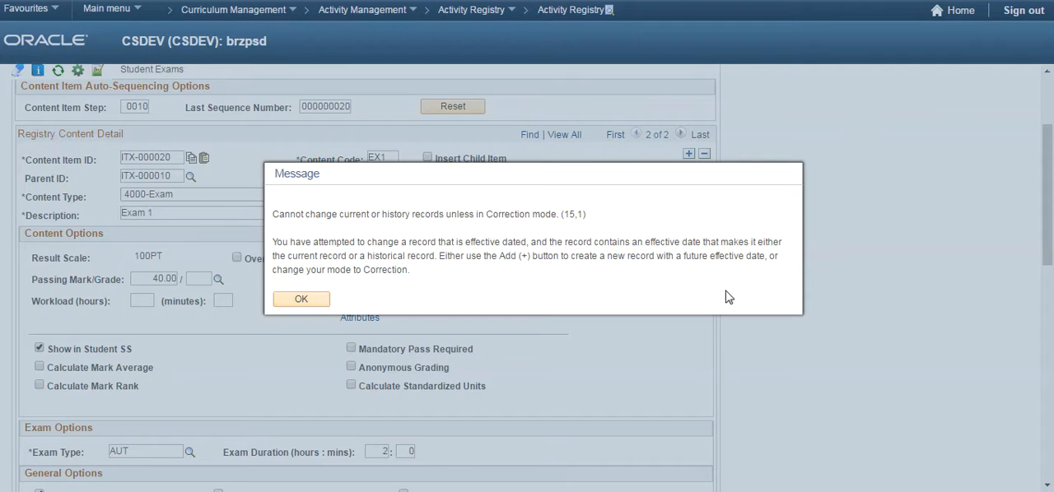
{"action": "left_click", "coordinate": [301, 298]}
Switch the registry record to Correct History mode, discarding the unsaved changes.
{"action": "scroll", "coordinate": [634, 367], "scroll_direction": "down", "scroll_amount": 3}
{"action": "scroll", "coordinate": [634, 367], "scroll_direction": "down", "scroll_amount": 5}
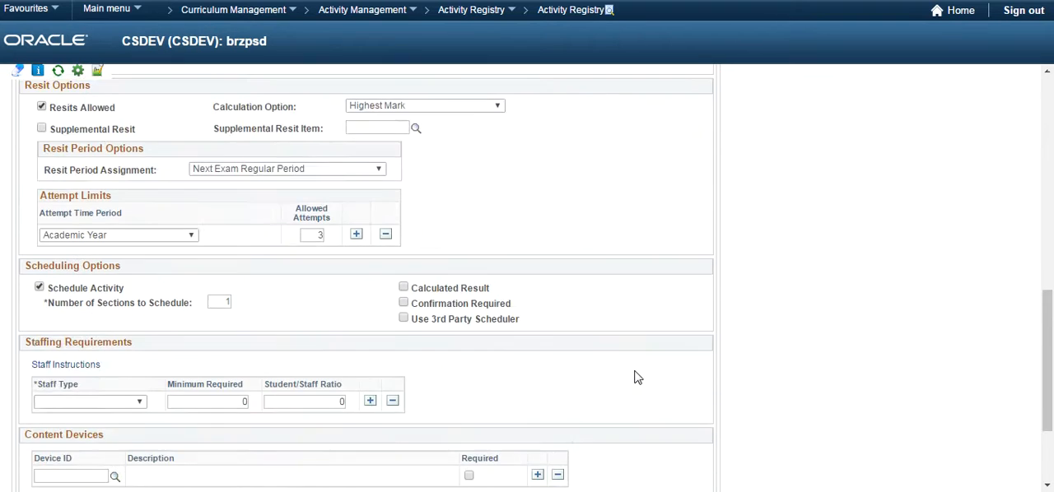
{"action": "left_click", "coordinate": [668, 456]}
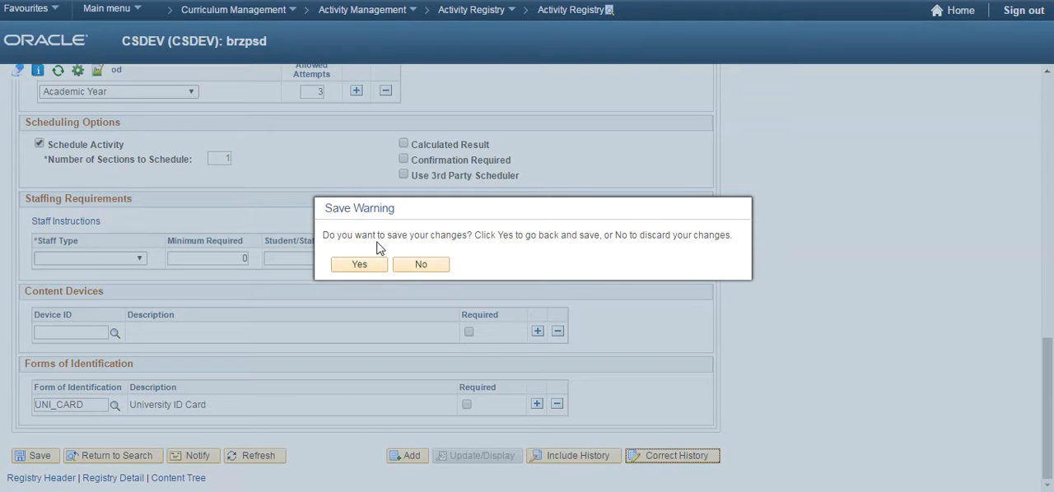
{"action": "left_click", "coordinate": [427, 268]}
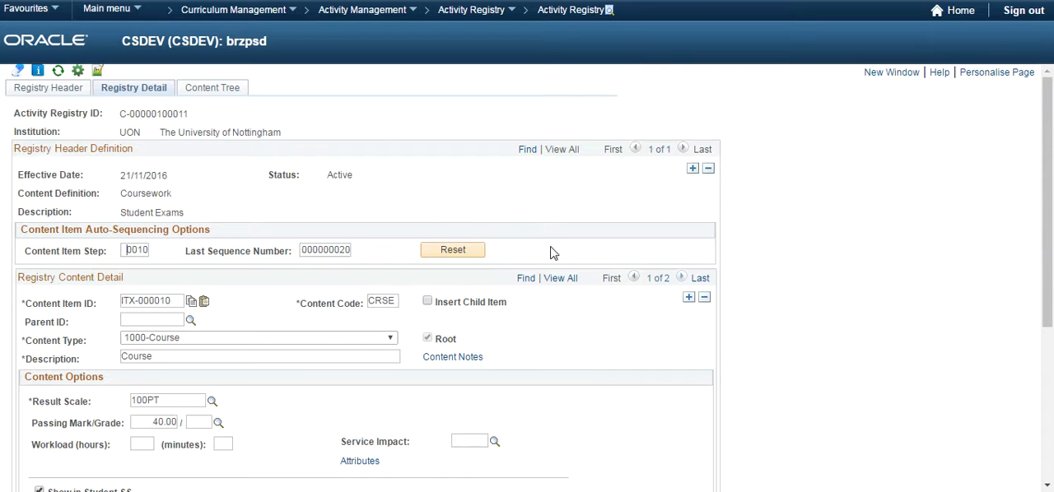
Insert a sibling item beside the Exam 1 content item and give it content code EX2.
{"action": "left_click", "coordinate": [681, 279]}
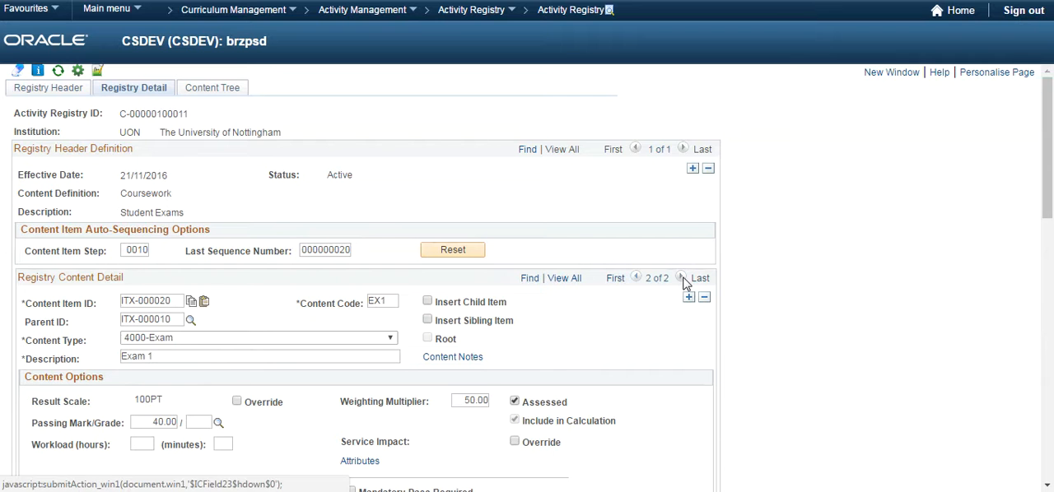
{"action": "left_click", "coordinate": [485, 322]}
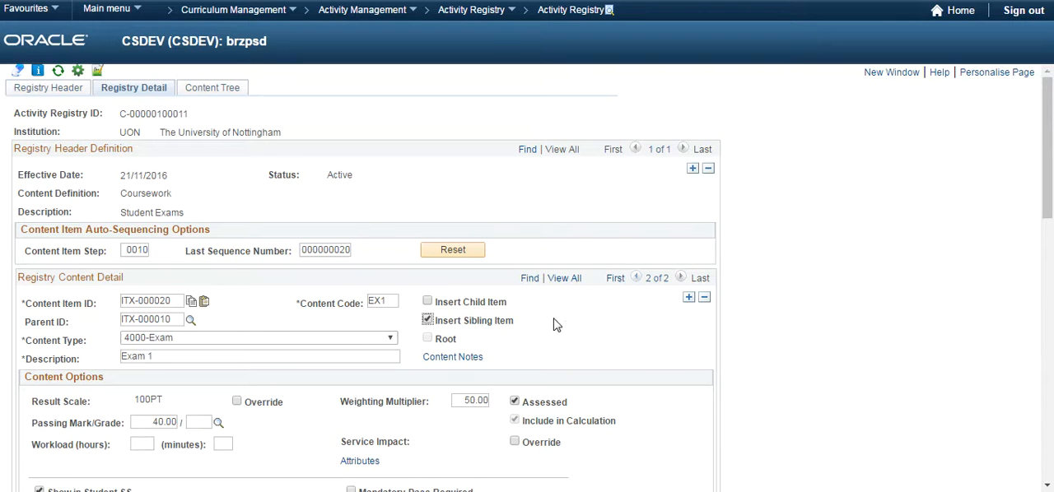
{"action": "left_click", "coordinate": [688, 297]}
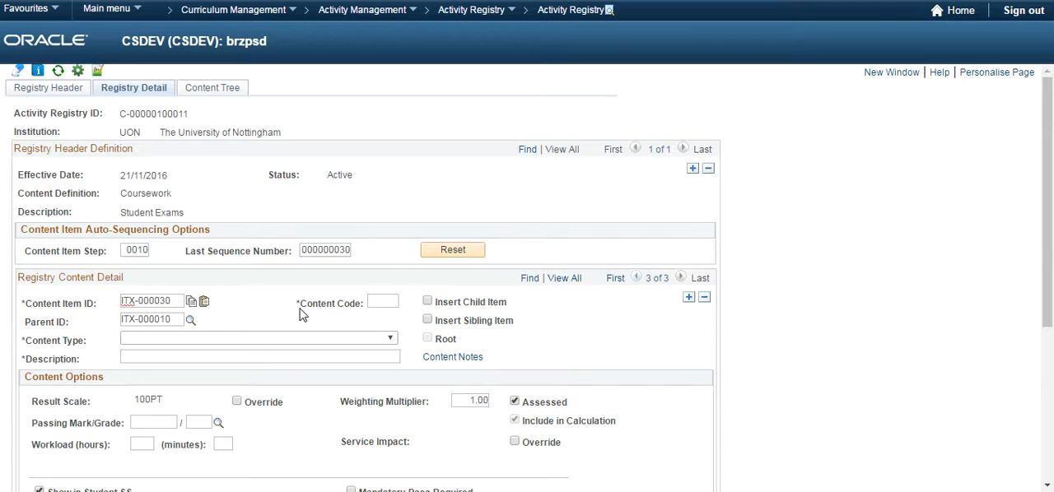
{"action": "left_click", "coordinate": [383, 303]}
{"action": "type", "text": "EX2"}
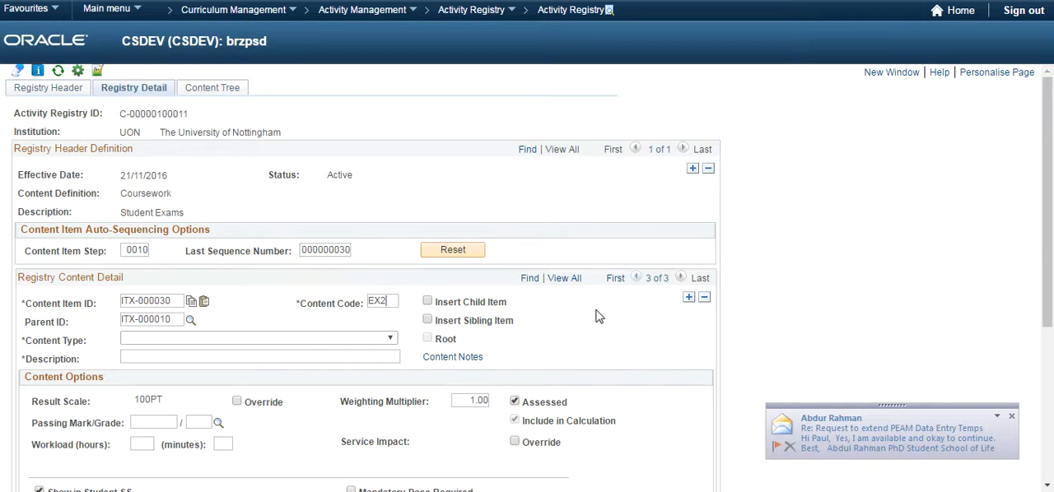
Dismiss the incoming e-mail notification and close Outlook.
{"action": "left_click", "coordinate": [1011, 416]}
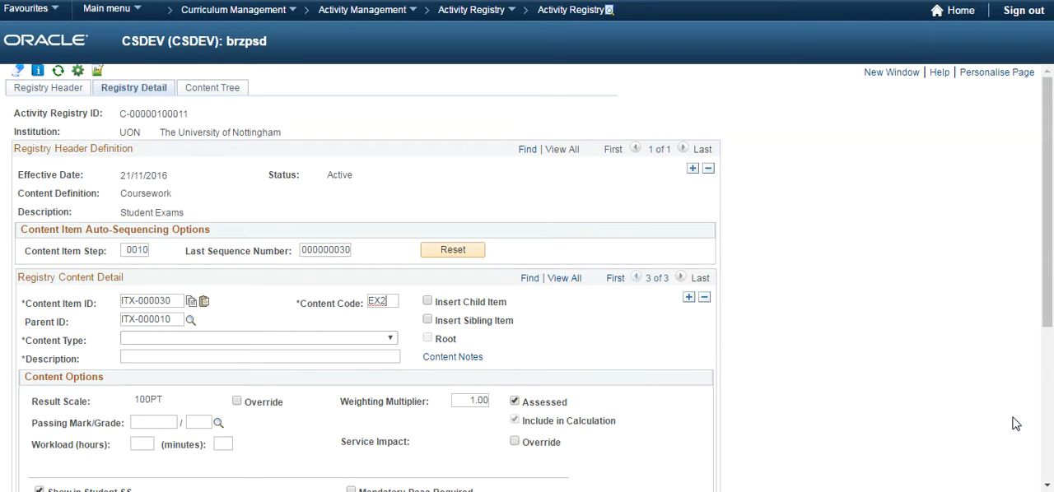
{"action": "right_click", "coordinate": [321, 491]}
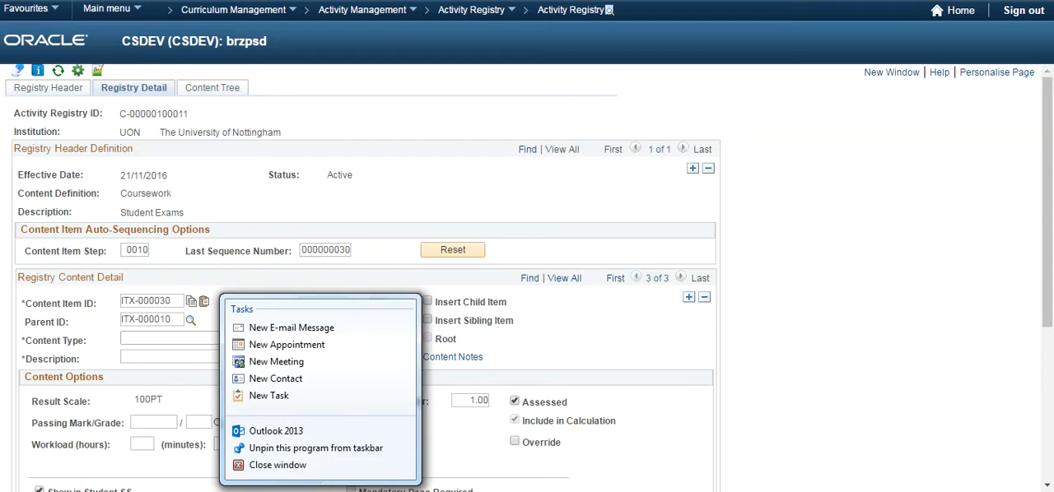
{"action": "left_click", "coordinate": [307, 467]}
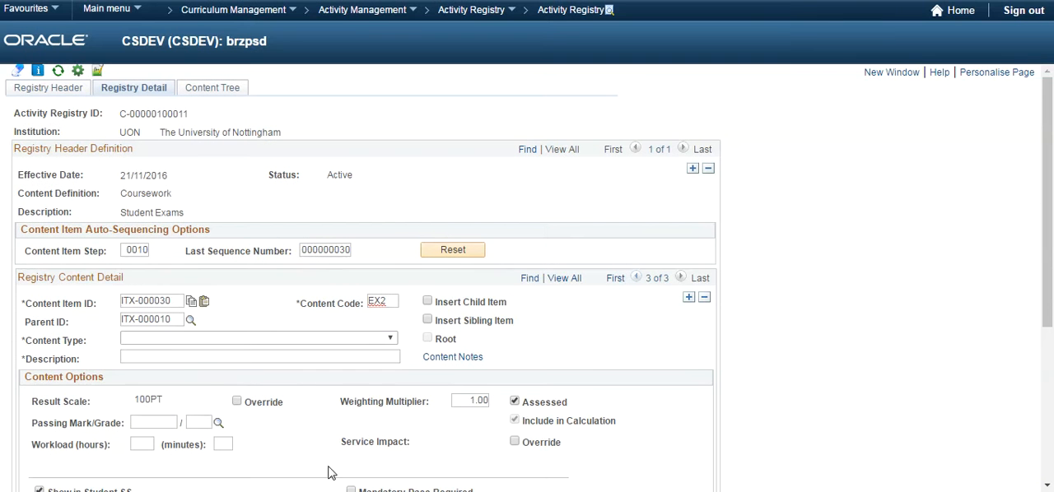
Set the new item's content type to 4000-Exam and description to Exam 2, and view its content notes without adding any.
{"action": "left_click", "coordinate": [204, 340]}
{"action": "left_click", "coordinate": [175, 386]}
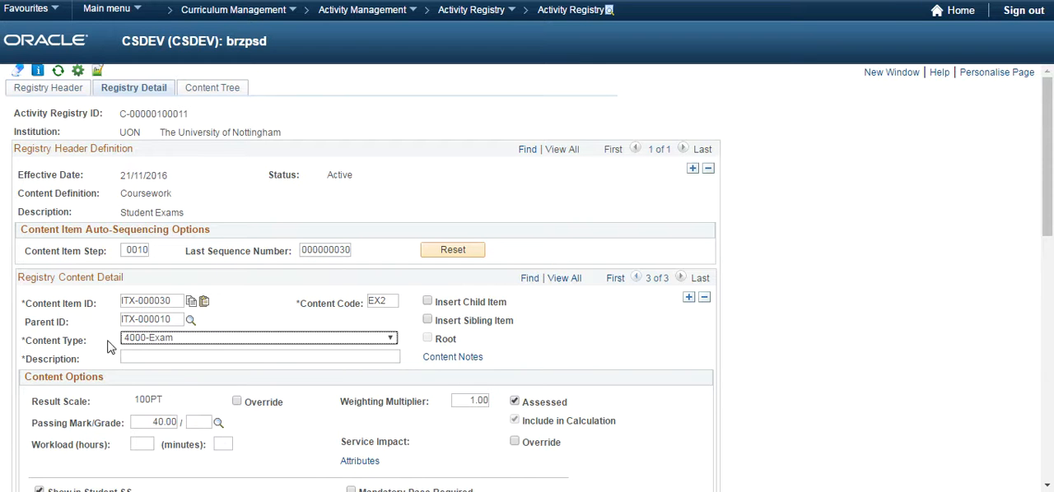
{"action": "left_click", "coordinate": [164, 357]}
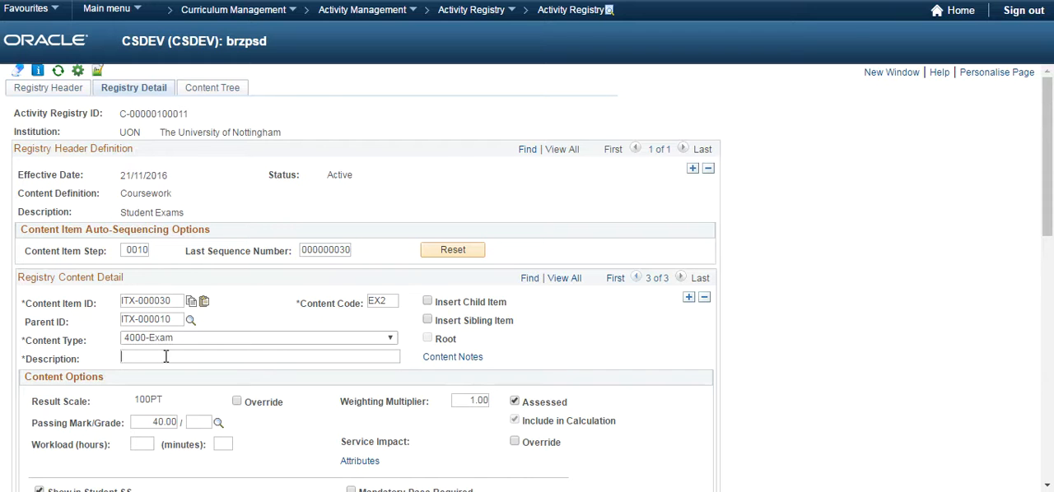
{"action": "type", "text": "Exam 2"}
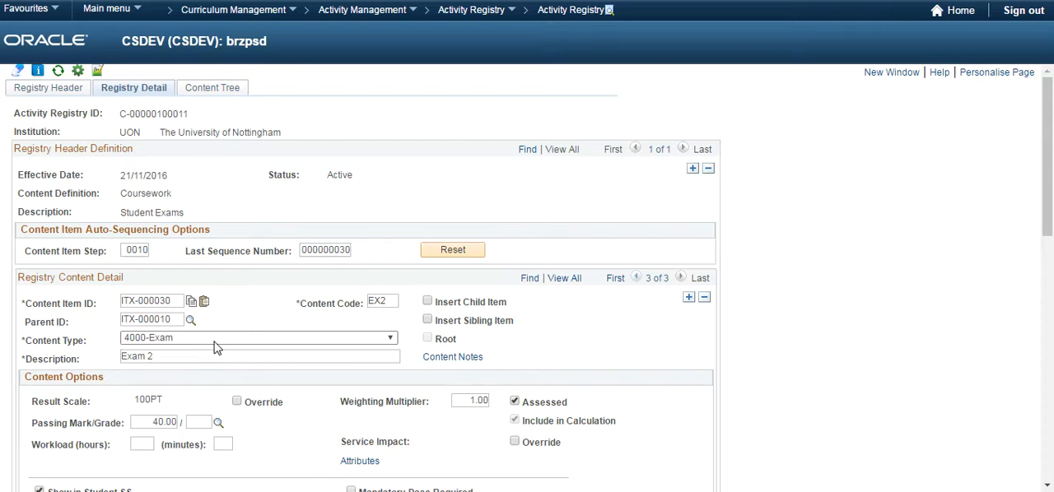
{"action": "left_click", "coordinate": [458, 358]}
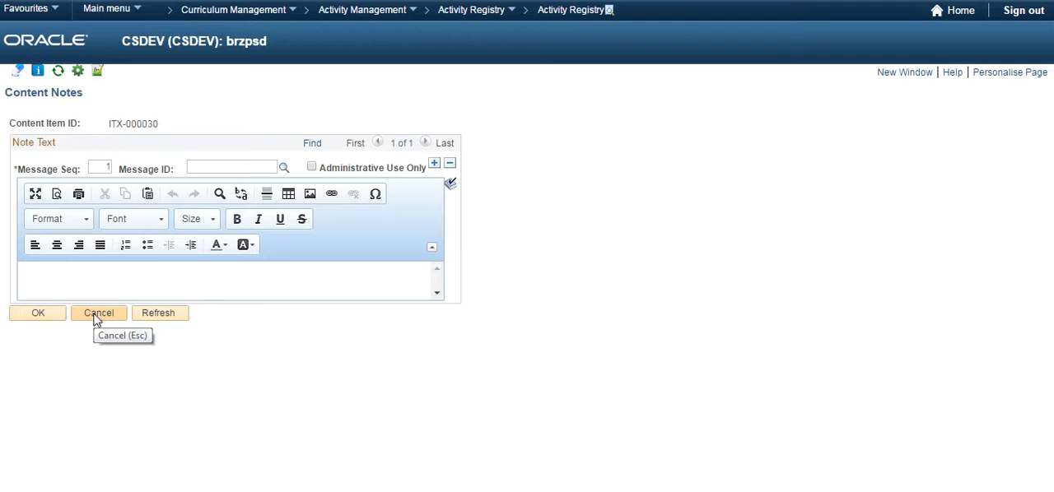
{"action": "left_click", "coordinate": [97, 317]}
Set the weighting multiplier of Exam 2 to 50.
{"action": "scroll", "coordinate": [176, 349], "scroll_direction": "down", "scroll_amount": 3}
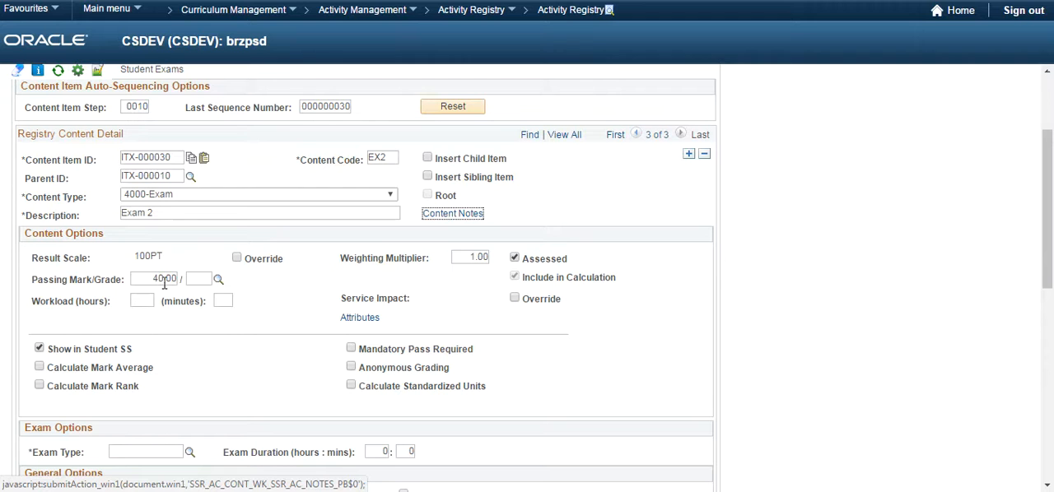
{"action": "left_click", "coordinate": [468, 257]}
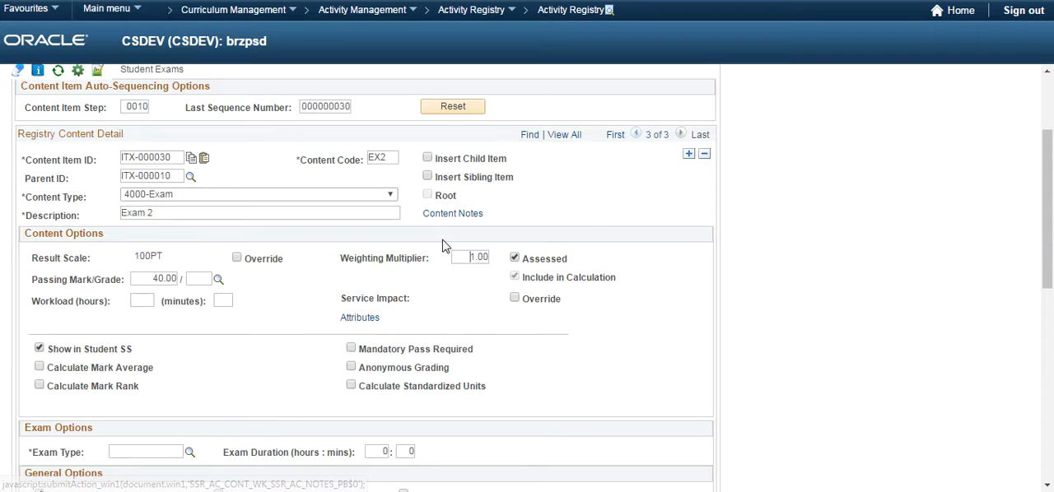
{"action": "type", "text": "50"}
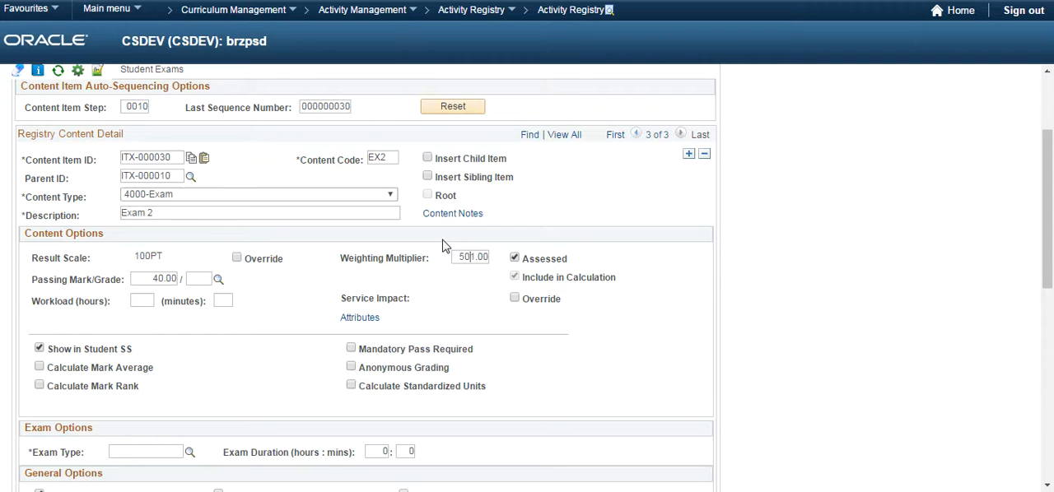
{"action": "key", "text": "Delete"}
Set the Exam 2 attributes to UoN Exam Type ROGO and ROGO Type OSCE.
{"action": "left_click", "coordinate": [359, 318]}
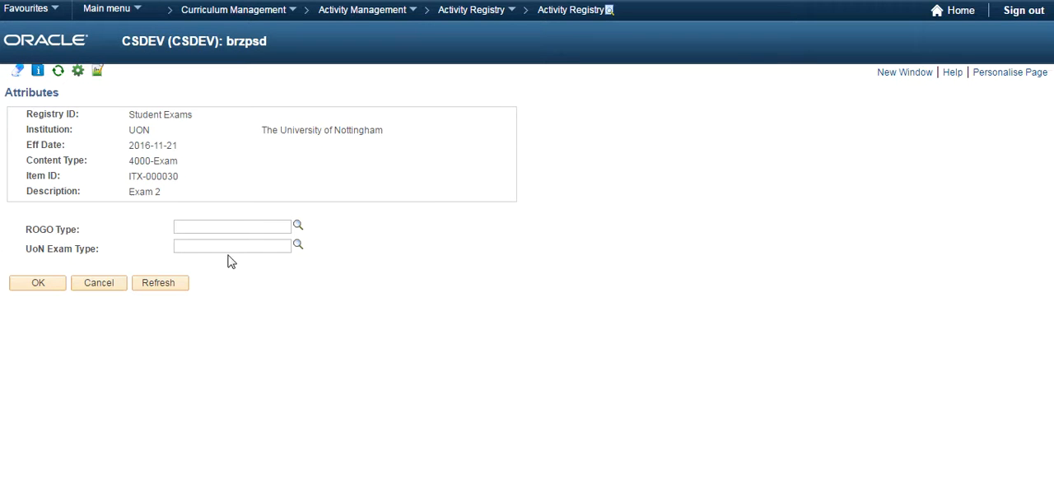
{"action": "left_click", "coordinate": [297, 244]}
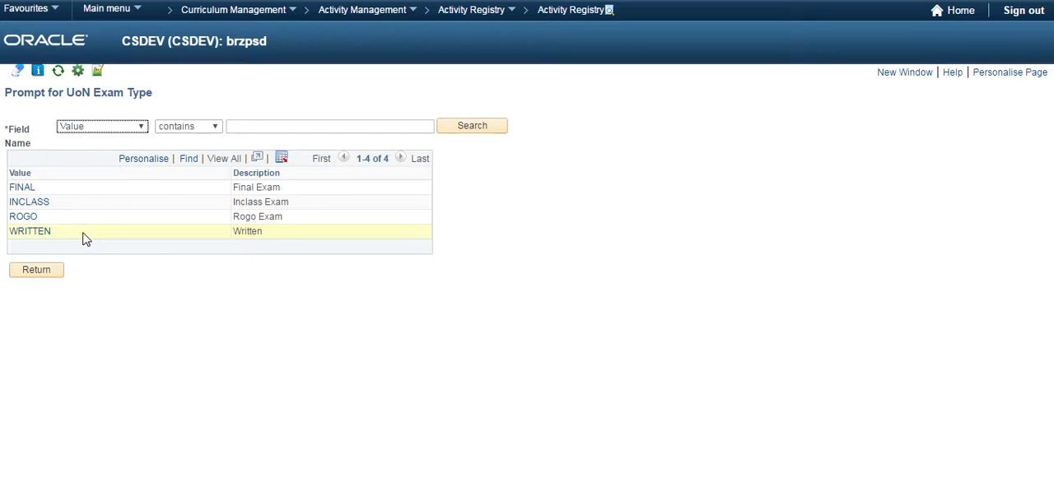
{"action": "left_click", "coordinate": [32, 218]}
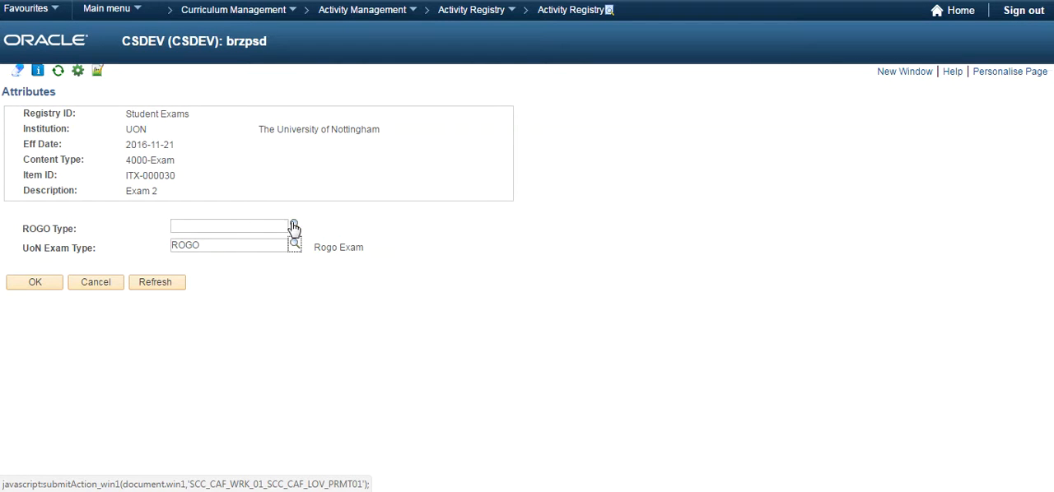
{"action": "left_click", "coordinate": [295, 224]}
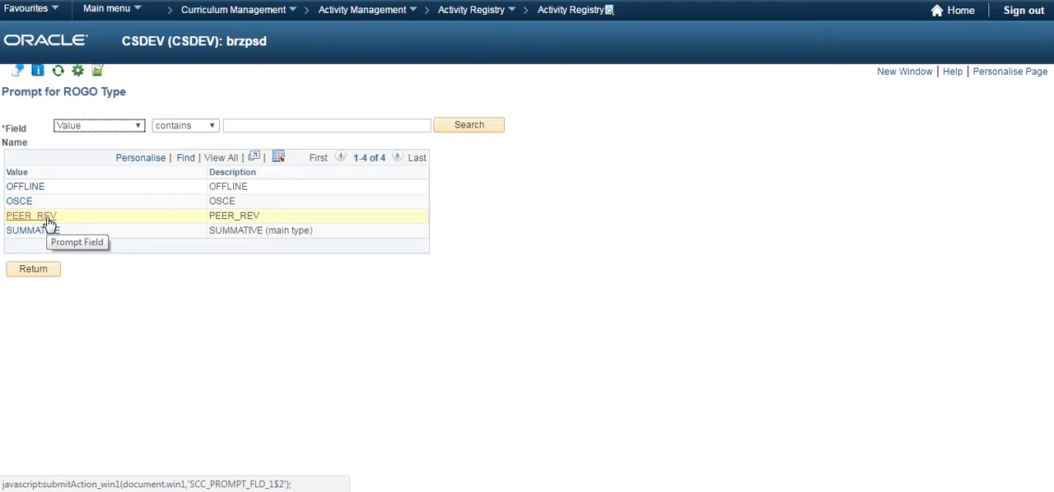
{"action": "left_click", "coordinate": [19, 200]}
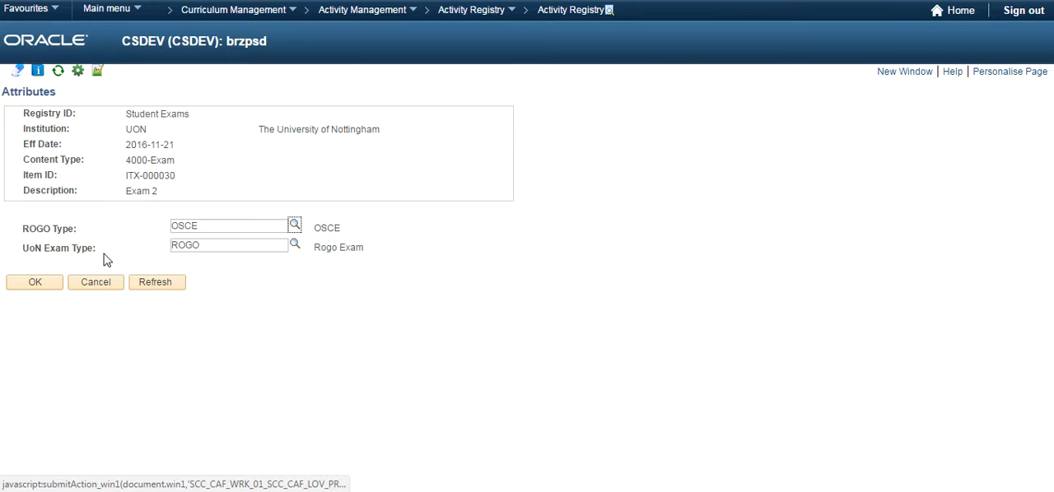
{"action": "left_click", "coordinate": [36, 282]}
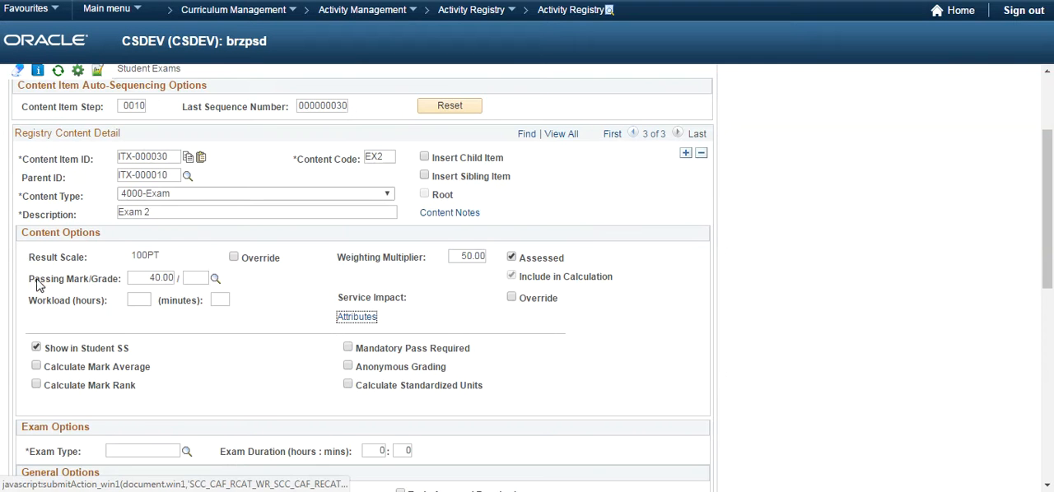
Enable Calculate Mark Average and Calculate Mark Rank for Exam 2.
{"action": "scroll", "coordinate": [171, 284], "scroll_direction": "down", "scroll_amount": 2}
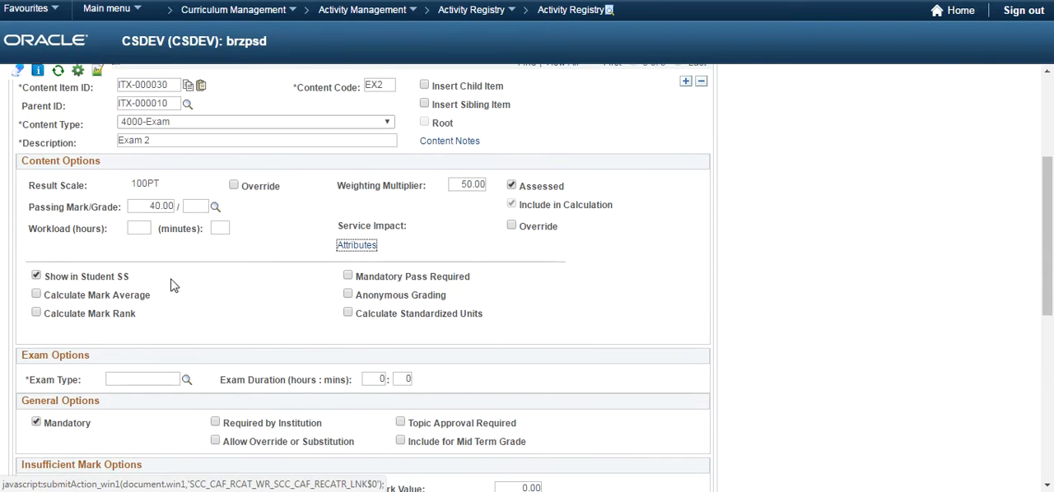
{"action": "left_click", "coordinate": [115, 298]}
{"action": "left_click", "coordinate": [104, 317]}
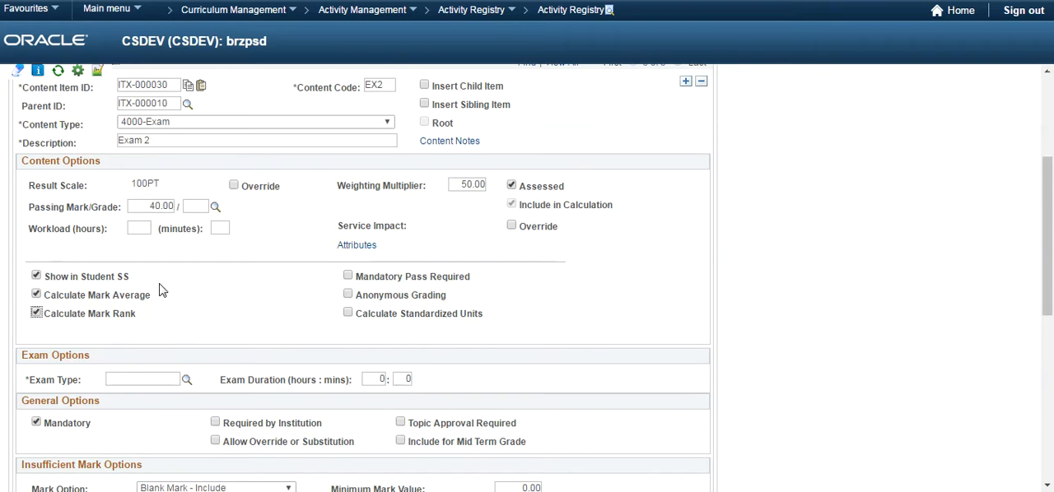
{"action": "scroll", "coordinate": [173, 285], "scroll_direction": "down", "scroll_amount": 4}
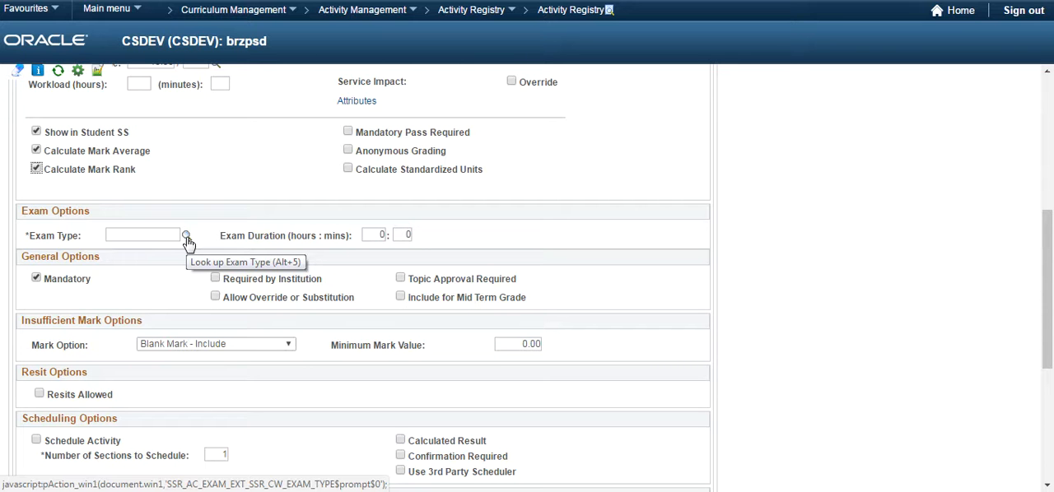
Set the Exam 2 exam type to SPR and its duration to 2 hours.
{"action": "left_click", "coordinate": [186, 236]}
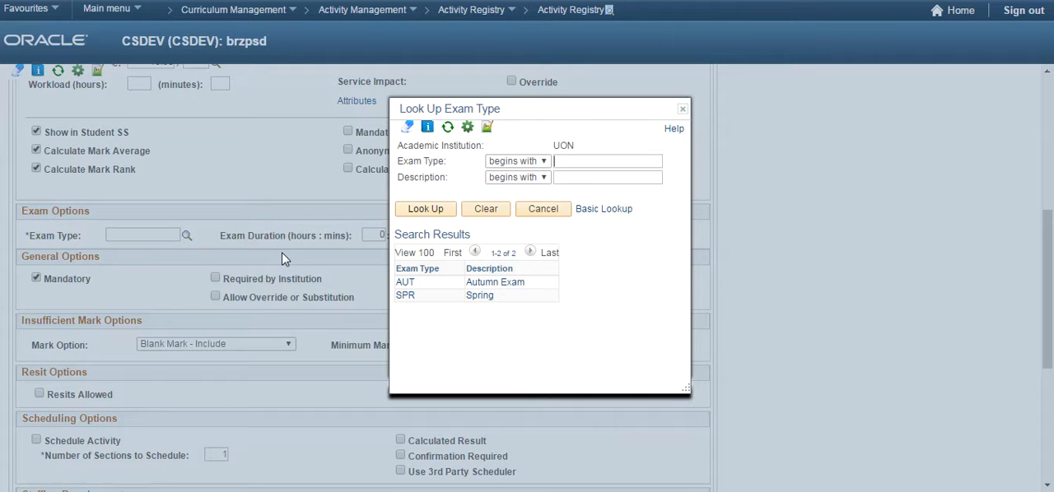
{"action": "left_click", "coordinate": [405, 296]}
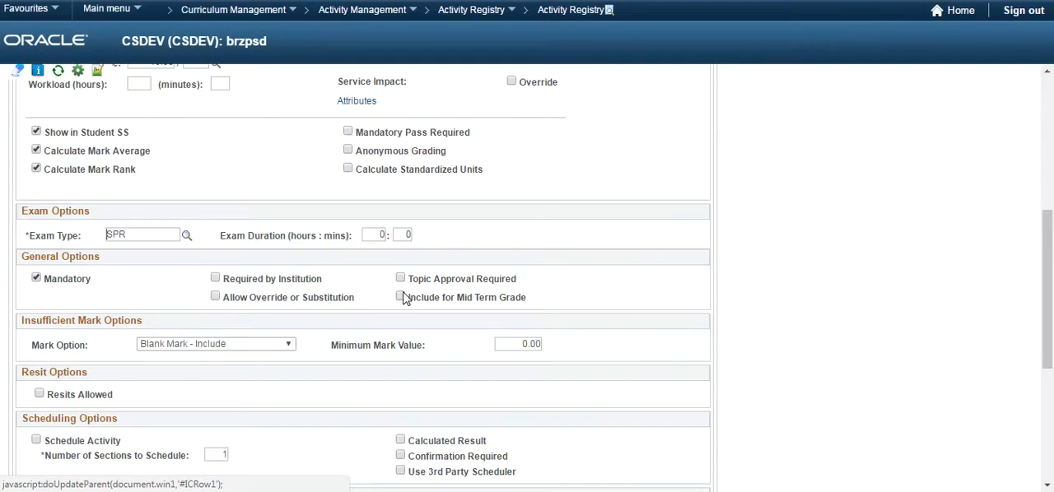
{"action": "double_click", "coordinate": [383, 234]}
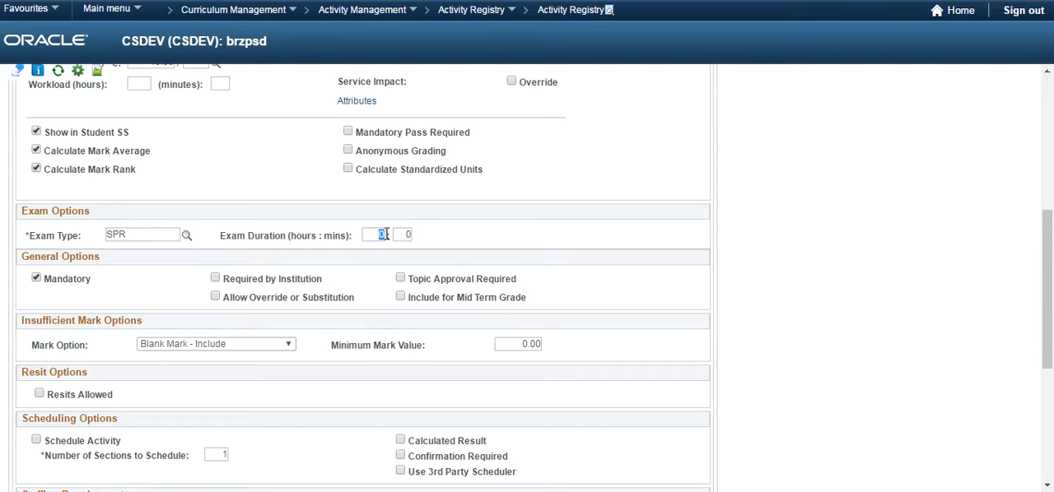
{"action": "type", "text": "2"}
Allow resits for Exam 2, using the Highest Mark calculation option and Next Exam Resit Period as the resit period assignment.
{"action": "scroll", "coordinate": [46, 295], "scroll_direction": "down", "scroll_amount": 5}
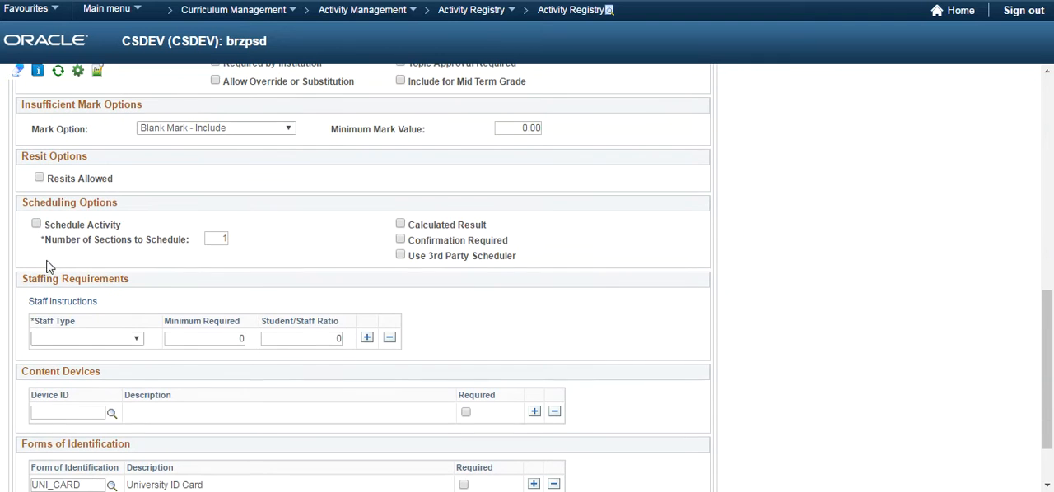
{"action": "left_click", "coordinate": [40, 179]}
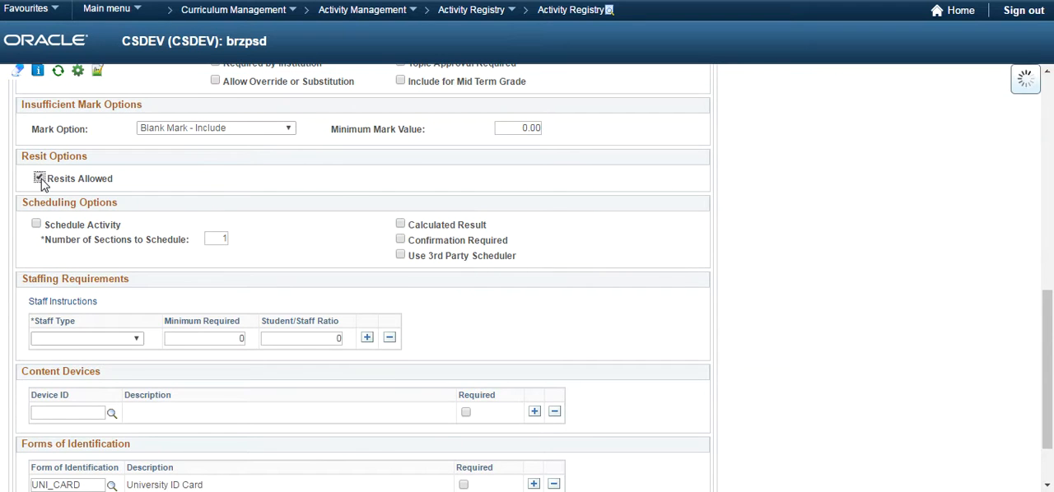
{"action": "left_click", "coordinate": [411, 177]}
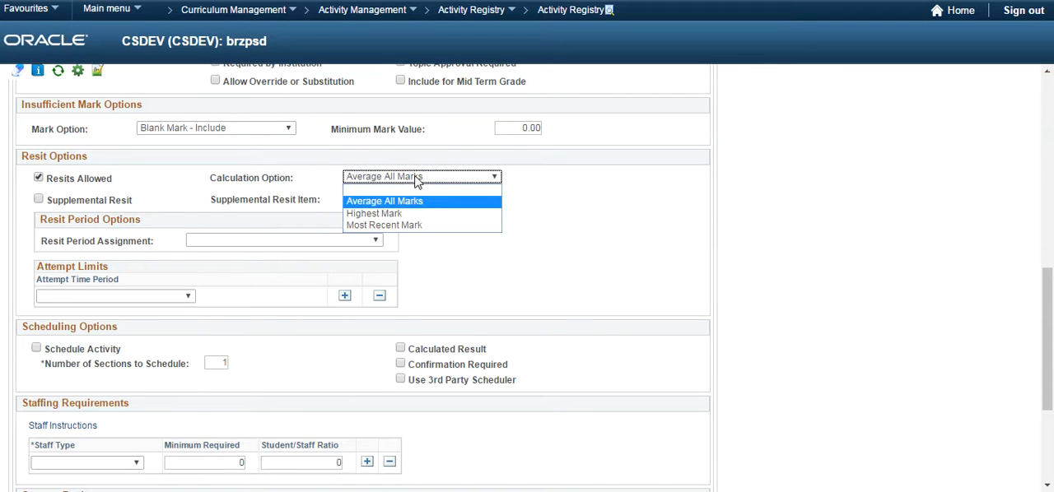
{"action": "left_click", "coordinate": [375, 214]}
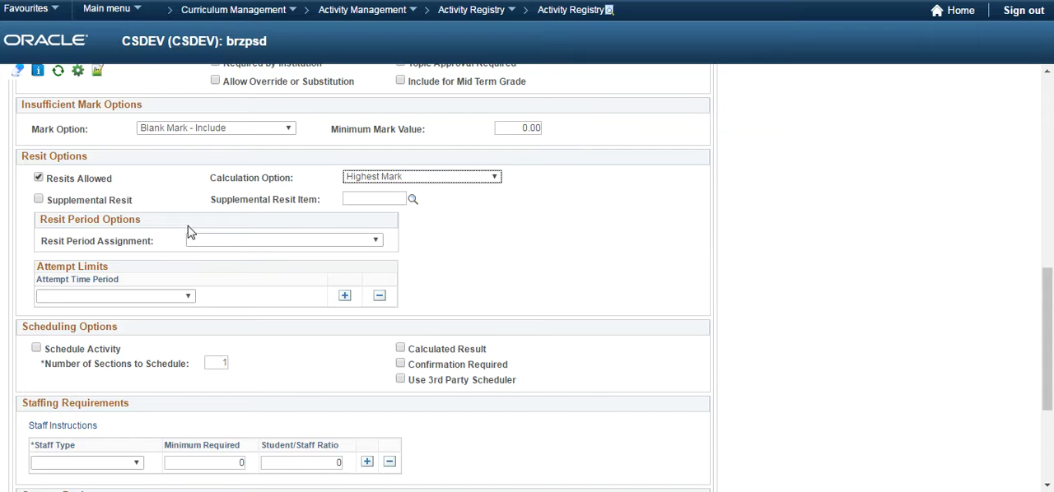
{"action": "left_click", "coordinate": [210, 241]}
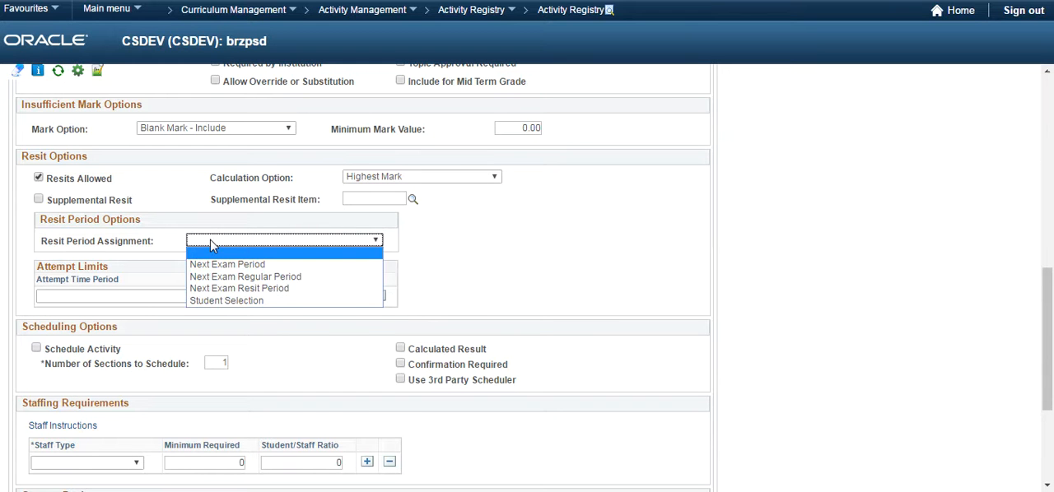
{"action": "left_click", "coordinate": [221, 289]}
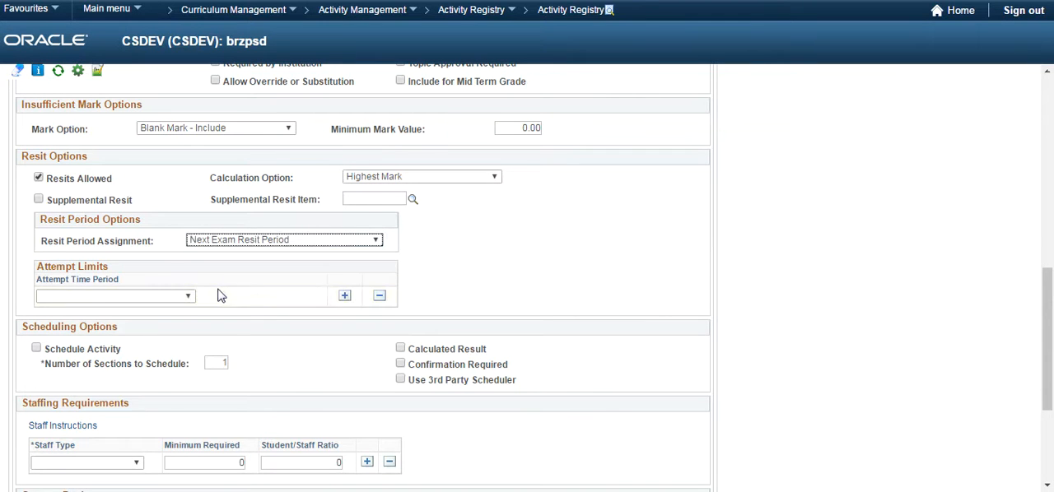
Limit Exam 2 resit attempts to 3 per Academic Year.
{"action": "left_click", "coordinate": [189, 299]}
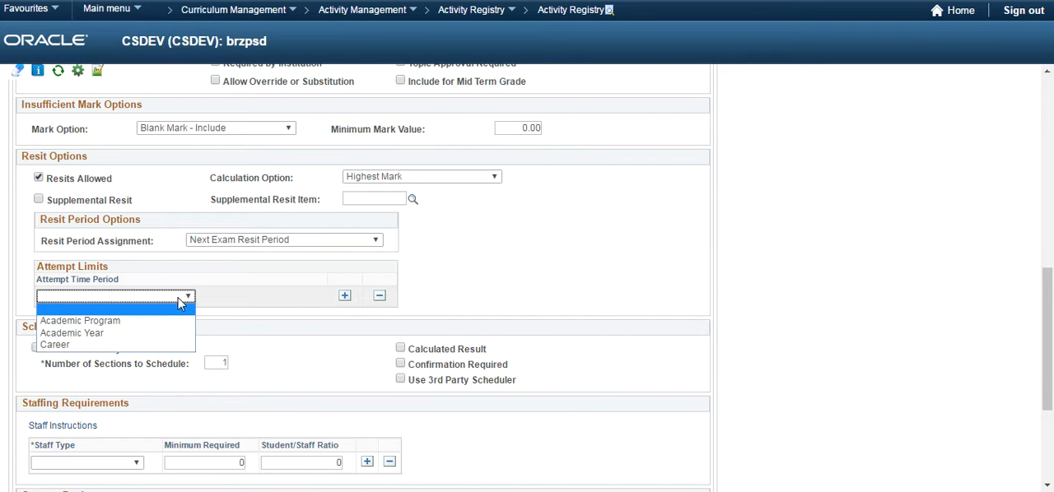
{"action": "left_click", "coordinate": [151, 333]}
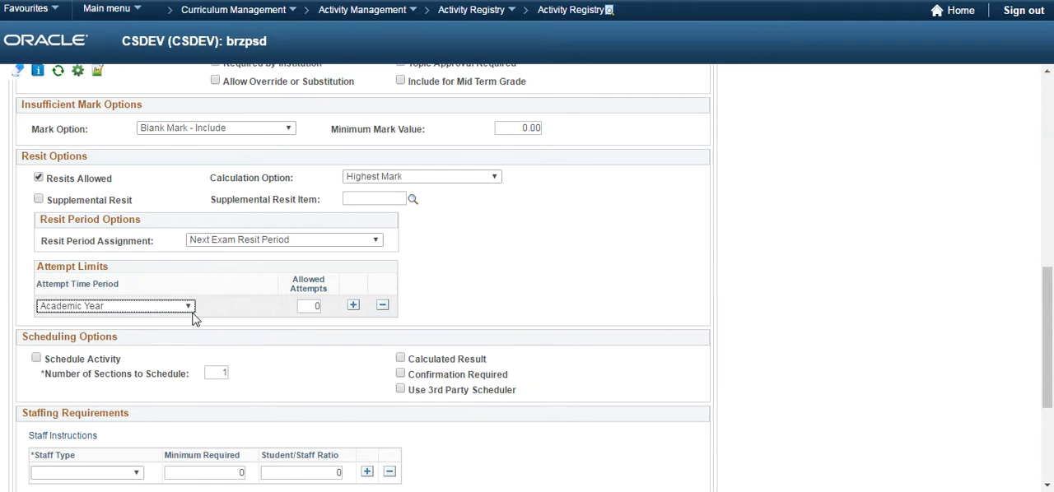
{"action": "left_click", "coordinate": [319, 304]}
{"action": "type", "text": "3"}
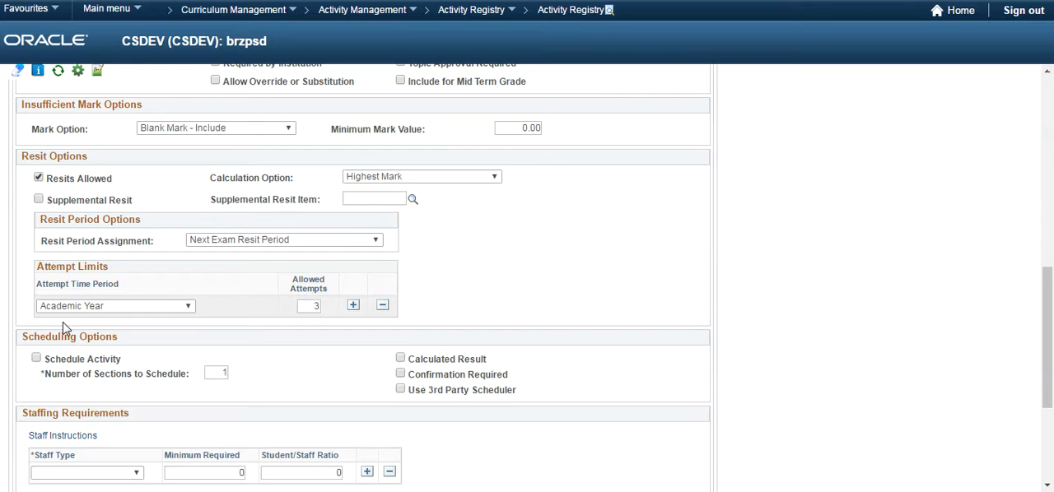
Enable Schedule Activity for Exam 2 and save the registry entry.
{"action": "scroll", "coordinate": [66, 328], "scroll_direction": "down", "scroll_amount": 1}
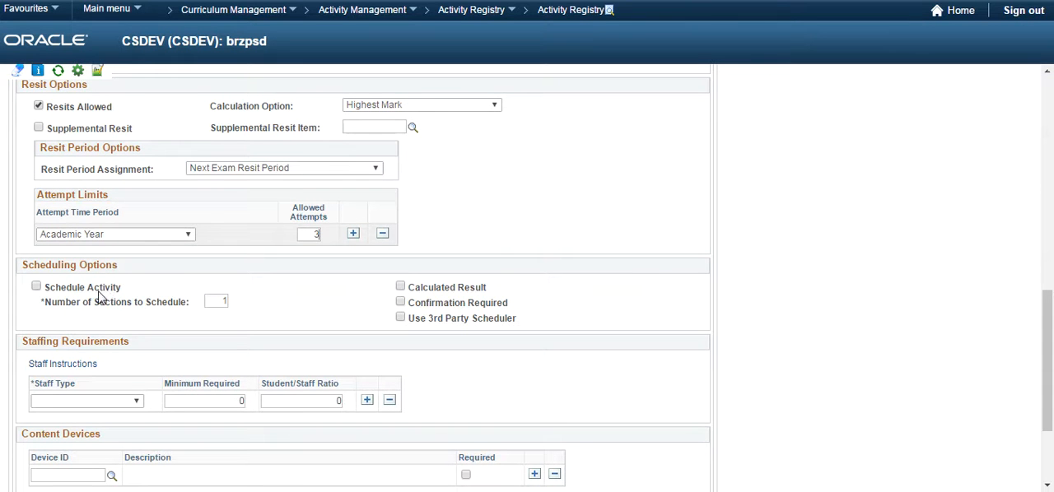
{"action": "left_click", "coordinate": [38, 288]}
{"action": "scroll", "coordinate": [136, 295], "scroll_direction": "down", "scroll_amount": 1}
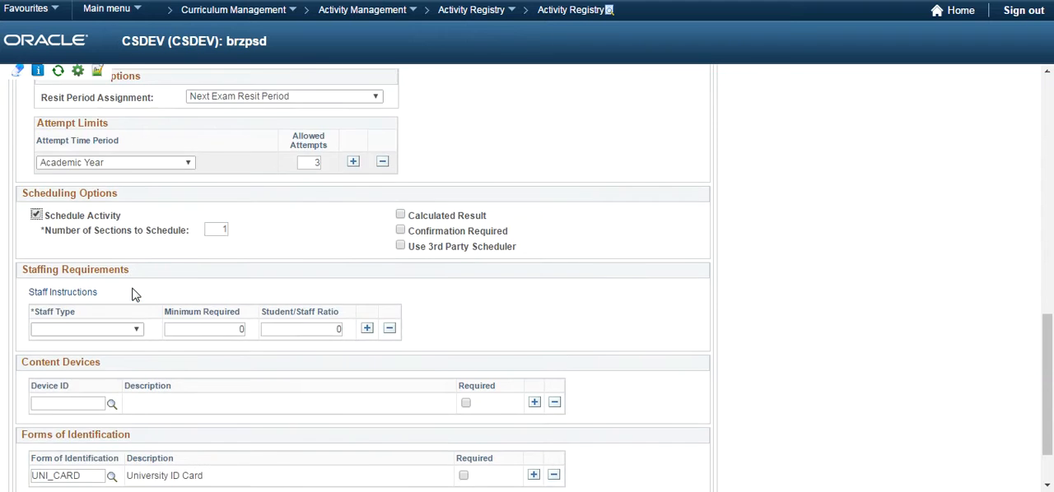
{"action": "scroll", "coordinate": [136, 295], "scroll_direction": "down", "scroll_amount": 1}
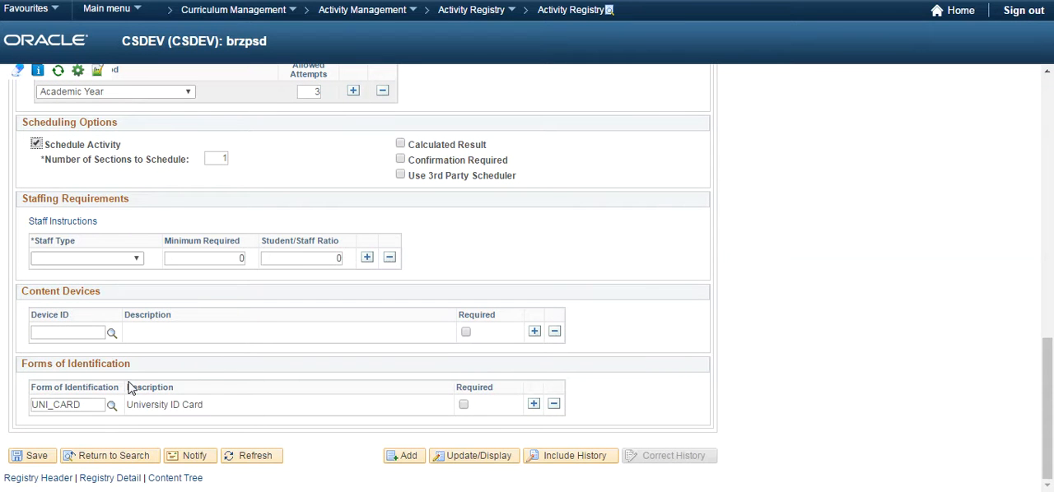
{"action": "left_click", "coordinate": [30, 458]}
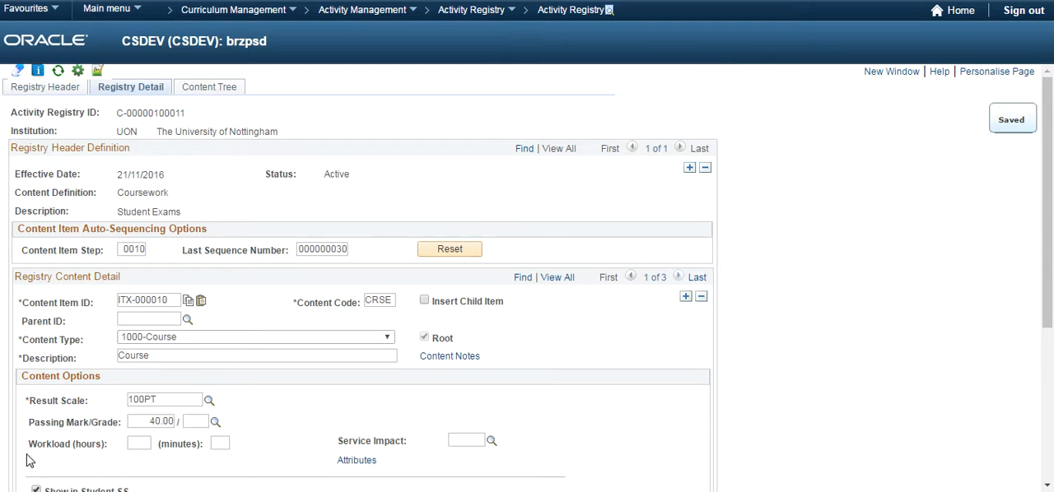
Review the saved Exam 1 and Exam 2 content items, including their exam types.
{"action": "left_click", "coordinate": [681, 276]}
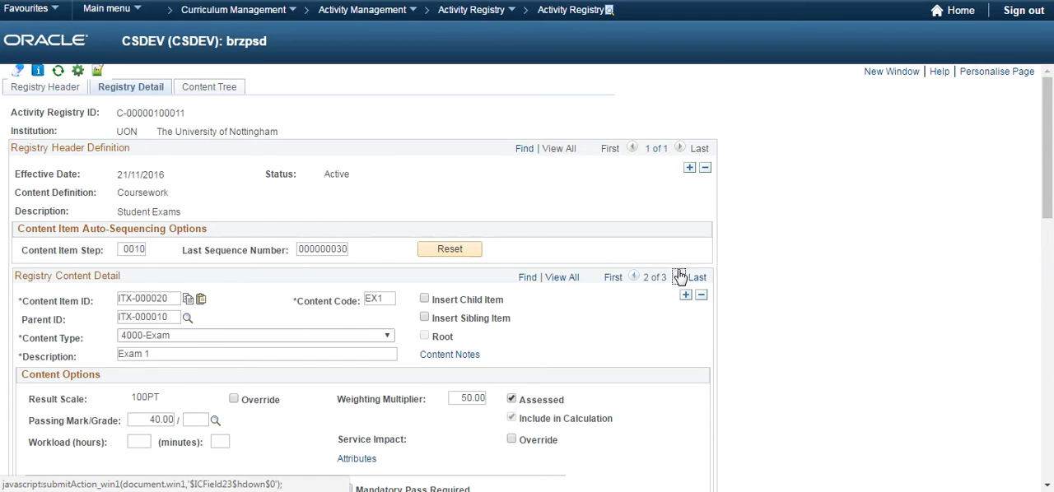
{"action": "scroll", "coordinate": [680, 277], "scroll_direction": "down", "scroll_amount": 3}
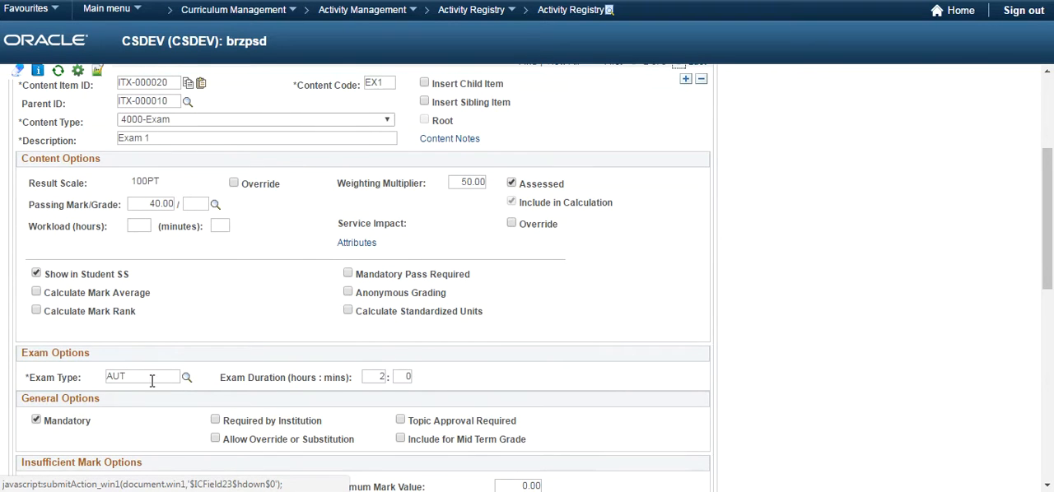
{"action": "scroll", "coordinate": [124, 374], "scroll_direction": "up", "scroll_amount": 2}
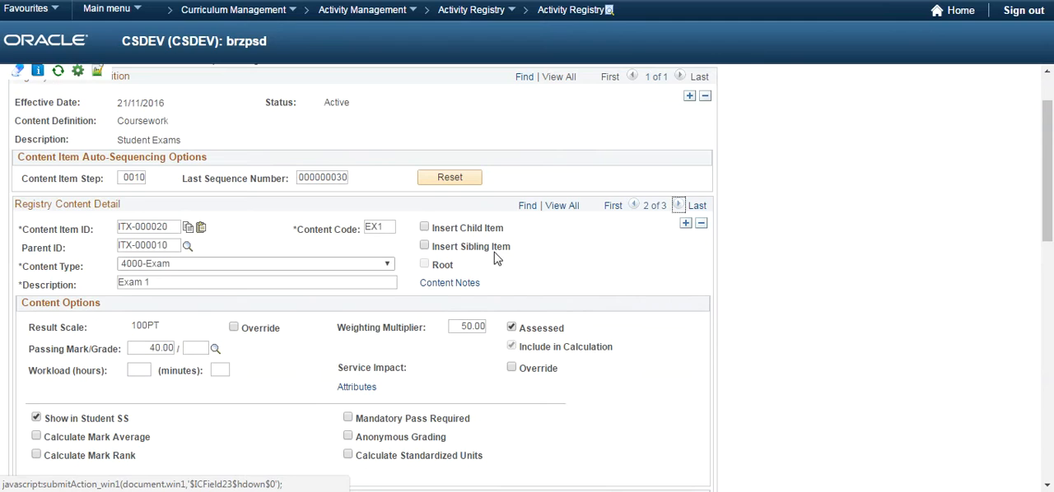
{"action": "left_click", "coordinate": [680, 208]}
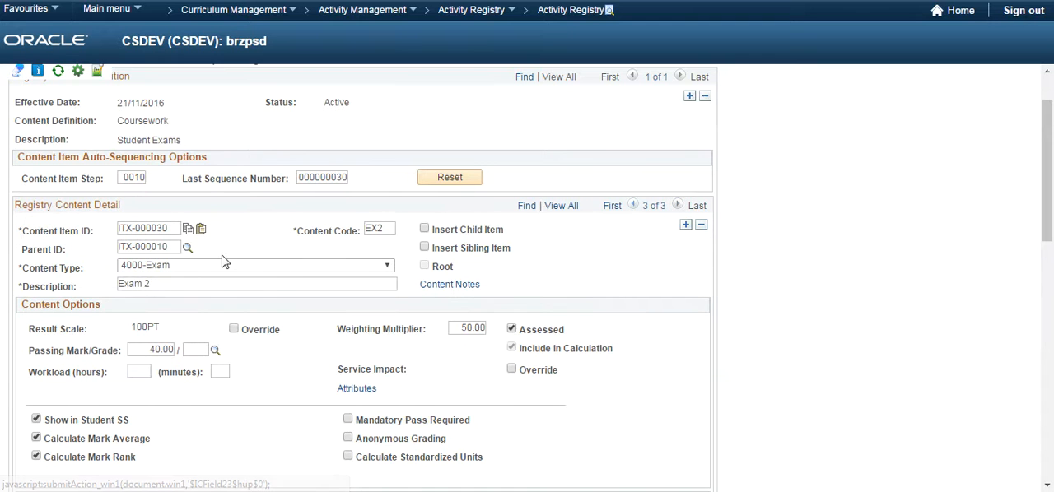
{"action": "scroll", "coordinate": [211, 280], "scroll_direction": "down", "scroll_amount": 2}
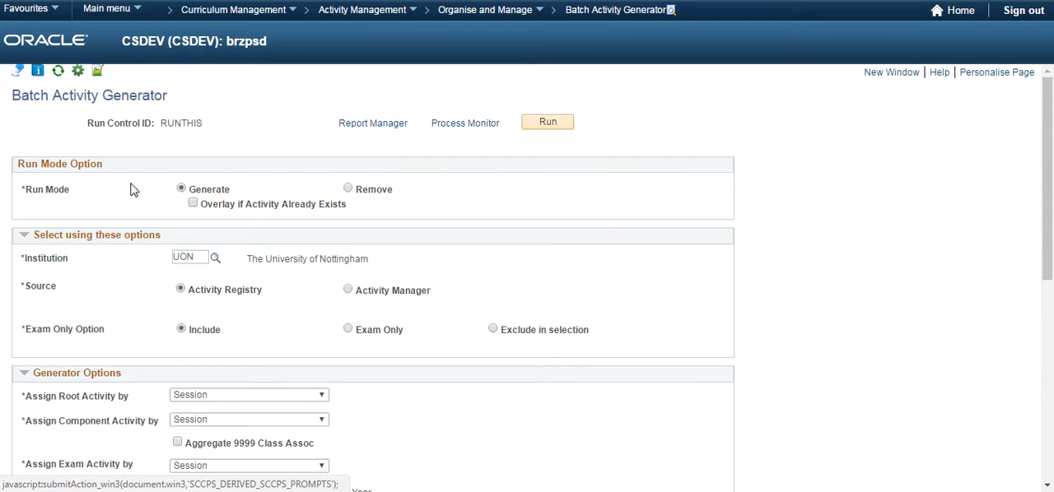
Review the run mode, generator options and new academic periods in the Batch Activity Generator.
{"action": "scroll", "coordinate": [198, 268], "scroll_direction": "down", "scroll_amount": 3}
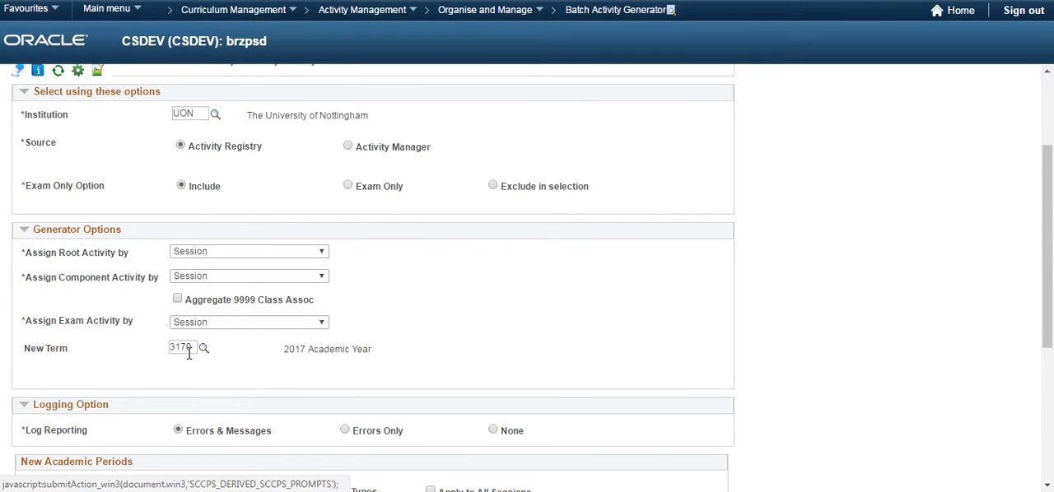
{"action": "scroll", "coordinate": [188, 354], "scroll_direction": "down", "scroll_amount": 2}
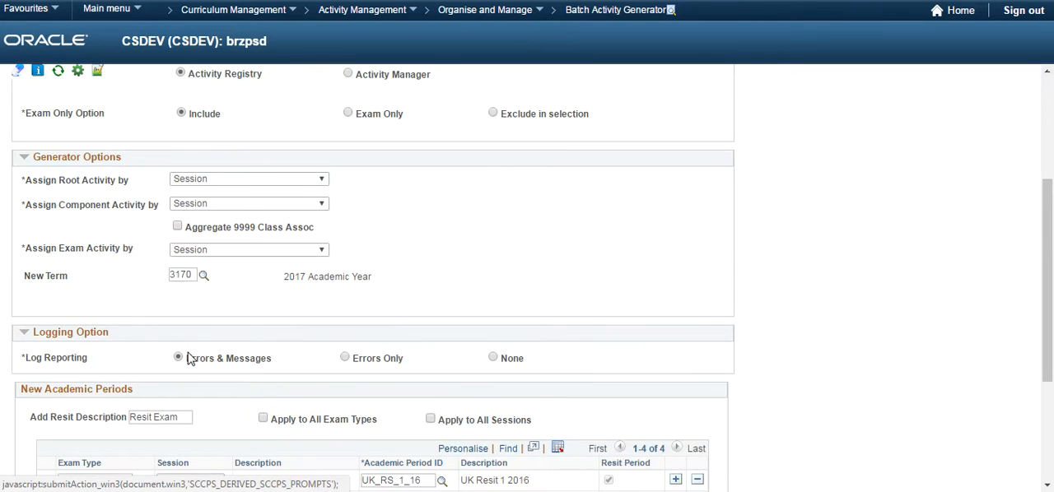
{"action": "scroll", "coordinate": [282, 297], "scroll_direction": "down", "scroll_amount": 2}
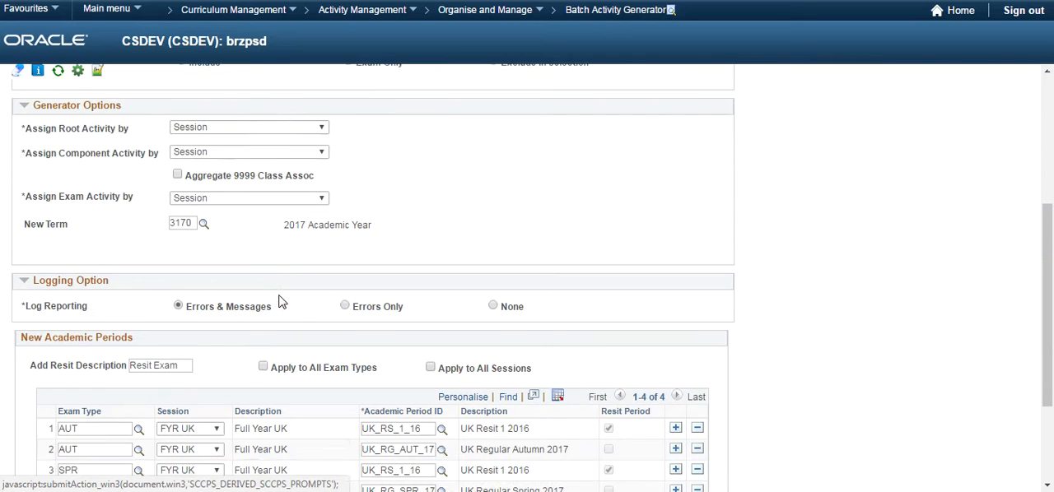
{"action": "scroll", "coordinate": [278, 303], "scroll_direction": "down", "scroll_amount": 2}
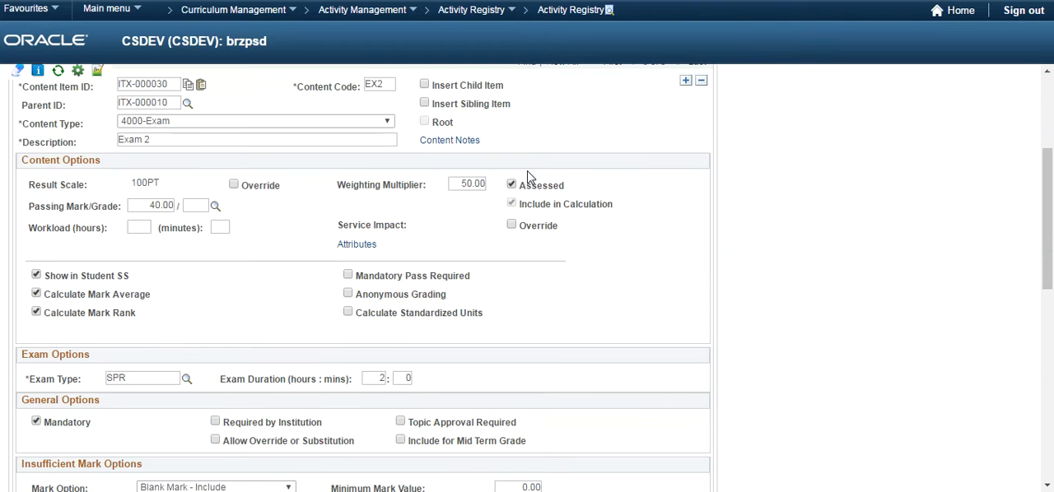
Check the exam settings of the Exam 1 content item in the Activity Registry.
{"action": "scroll", "coordinate": [527, 177], "scroll_direction": "up", "scroll_amount": 1}
{"action": "left_click", "coordinate": [634, 133]}
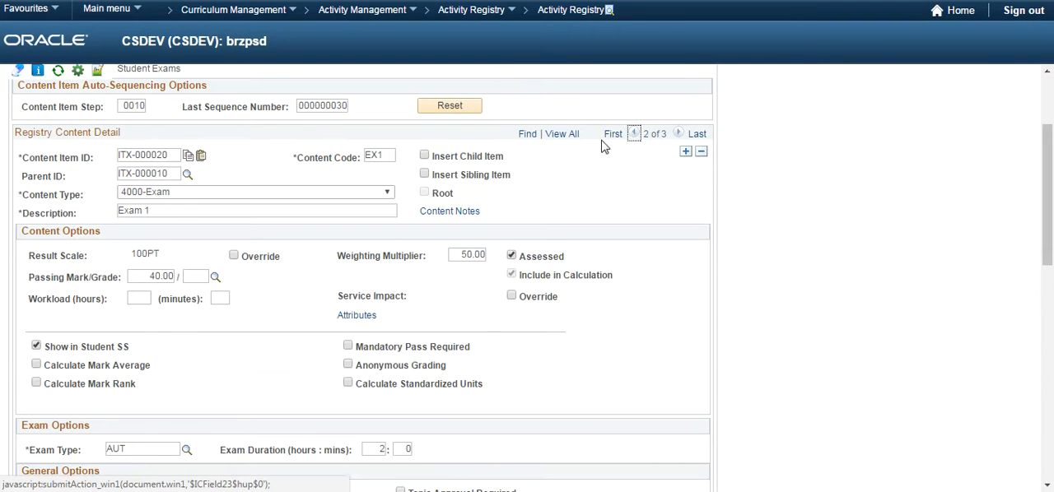
{"action": "scroll", "coordinate": [162, 226], "scroll_direction": "down", "scroll_amount": 1}
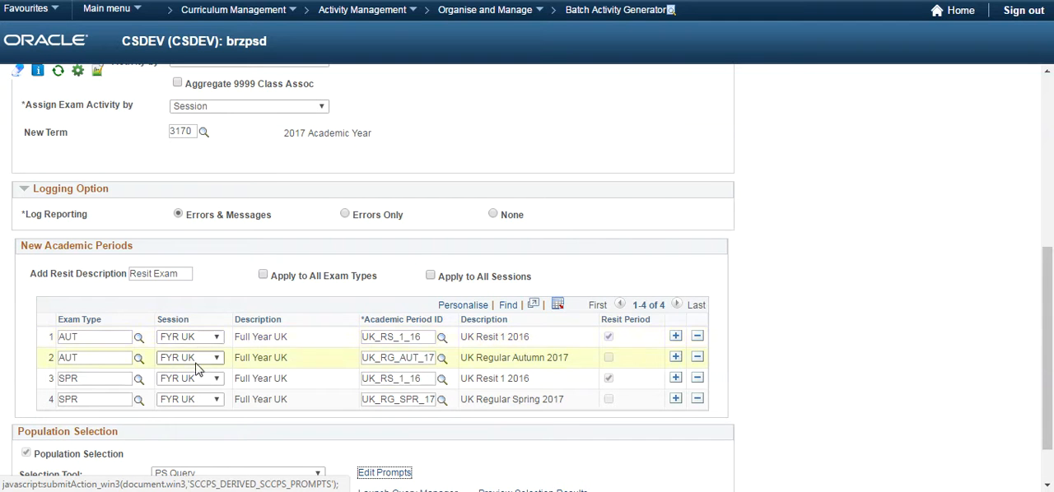
In the Batch Activity Generator, set the first AUT row's academic period ID to UK_RG_AUT_17 and dismiss the resulting message.
{"action": "left_click", "coordinate": [442, 339]}
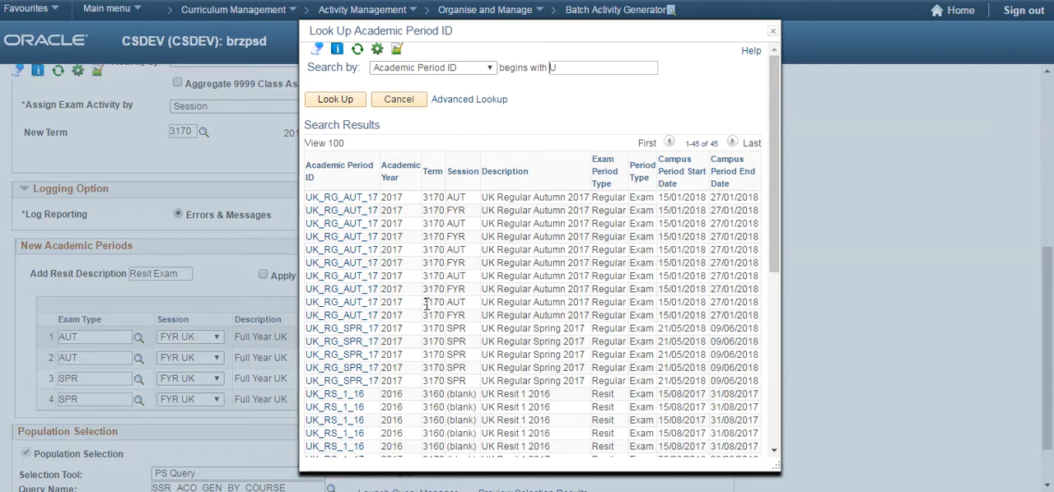
{"action": "left_click", "coordinate": [344, 200]}
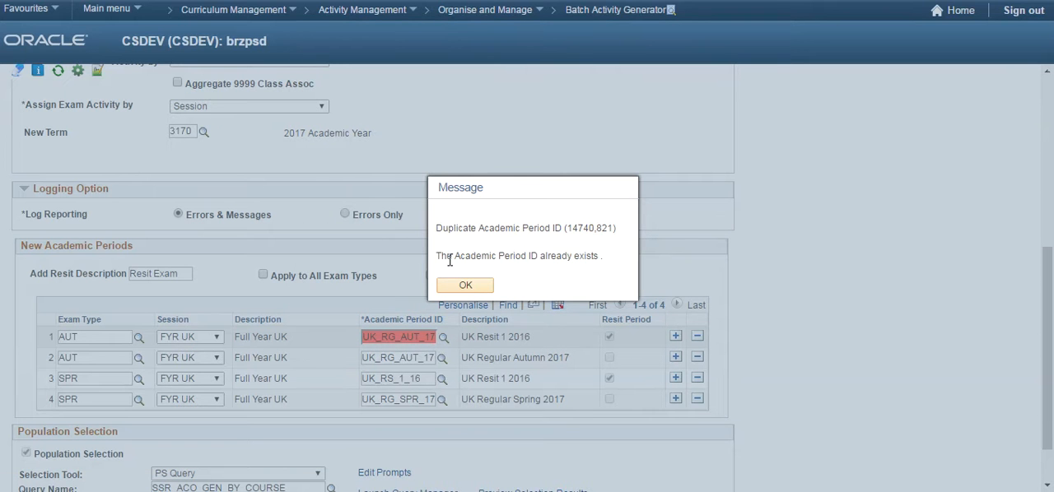
{"action": "left_click", "coordinate": [476, 285]}
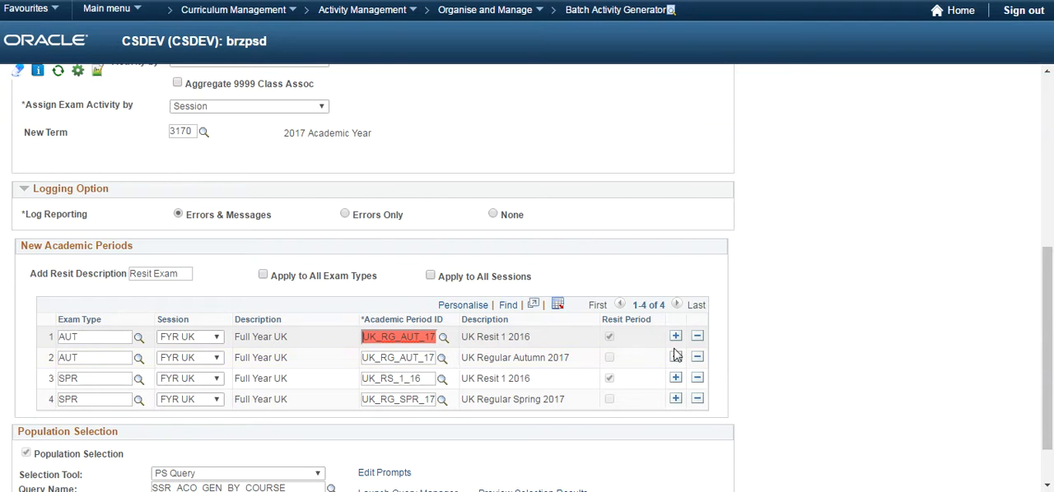
Delete the duplicate AUT row and both SPR rows from New Academic Periods.
{"action": "left_click", "coordinate": [698, 357]}
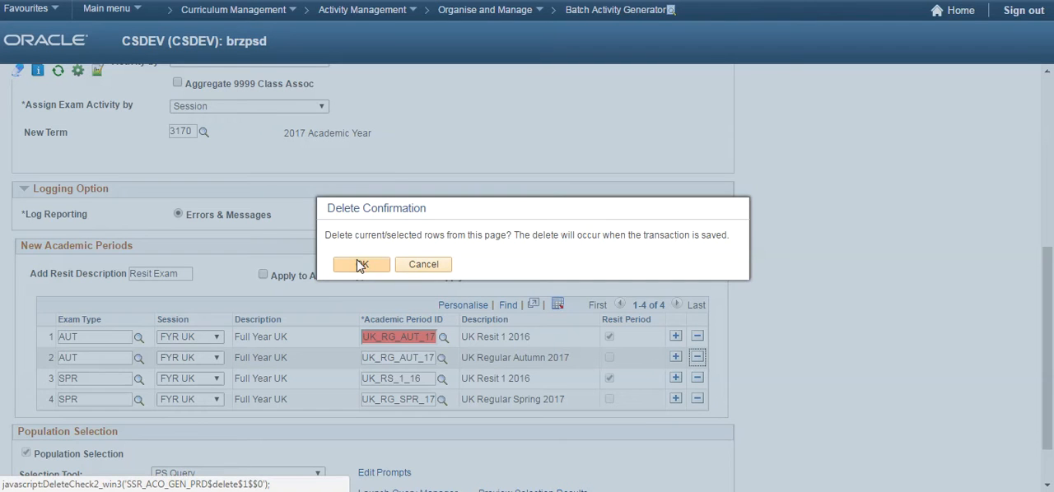
{"action": "left_click", "coordinate": [367, 329]}
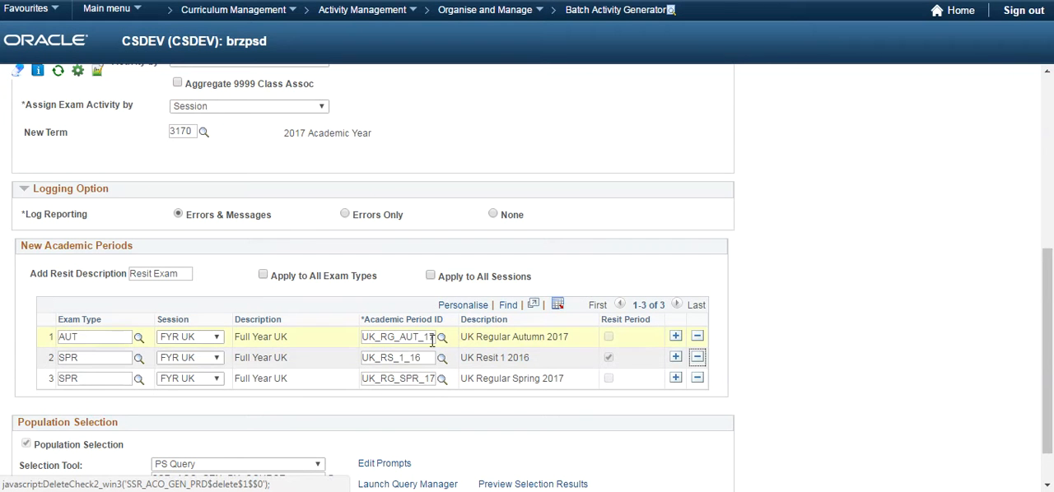
{"action": "left_click", "coordinate": [698, 357]}
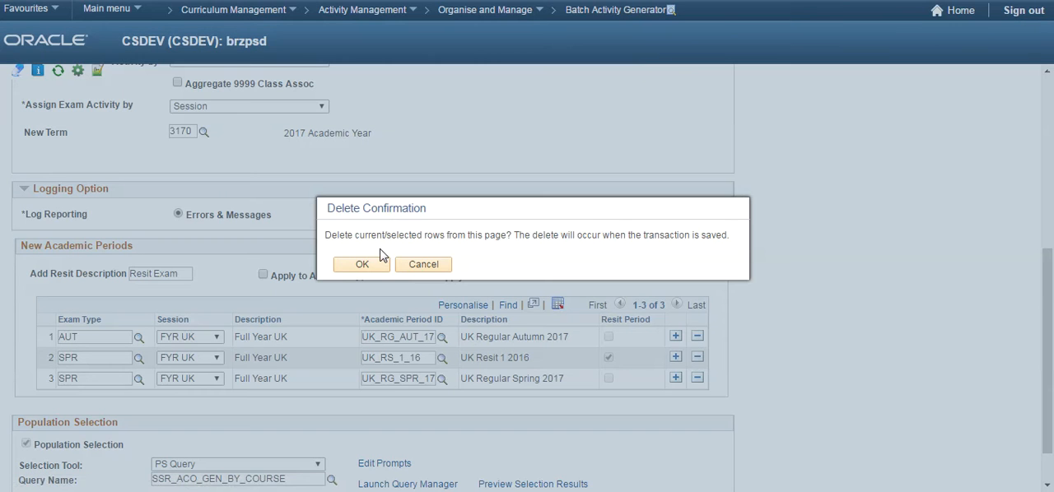
{"action": "left_click", "coordinate": [381, 264]}
{"action": "left_click", "coordinate": [698, 358]}
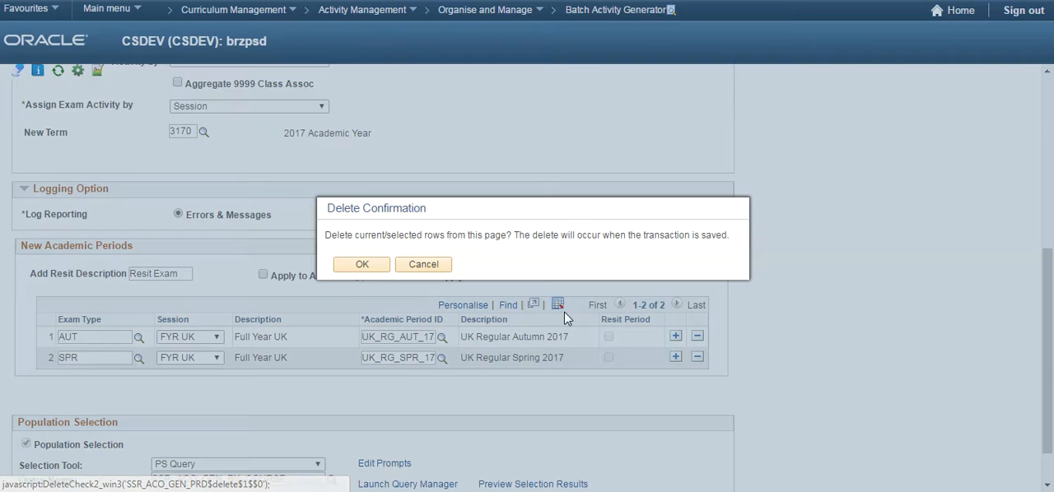
{"action": "left_click", "coordinate": [361, 265]}
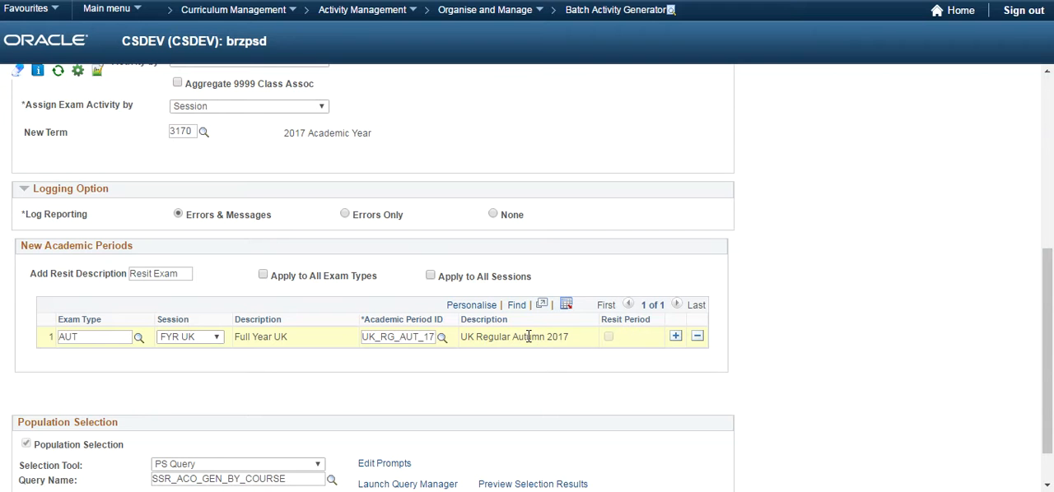
Add a second New Academic Periods row with exam type SPR and session FYR UK.
{"action": "left_click", "coordinate": [675, 336]}
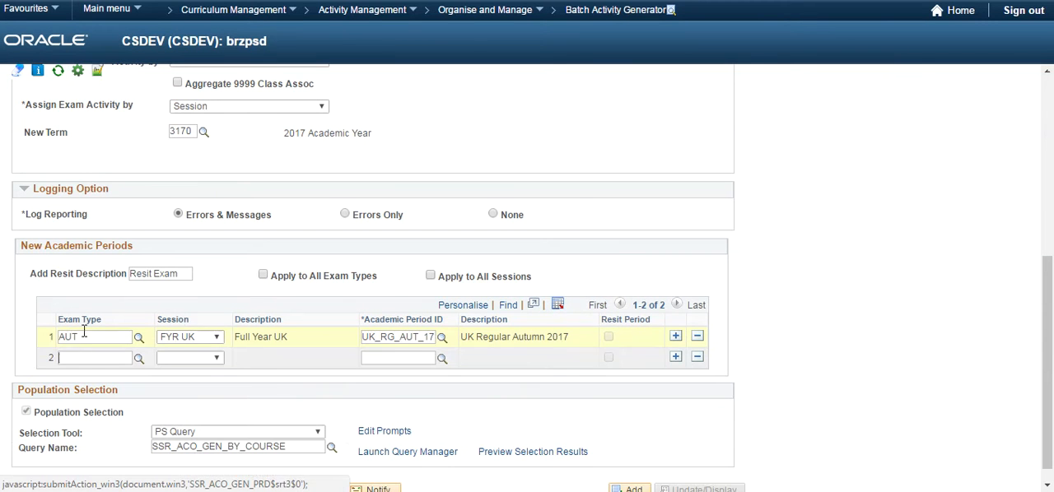
{"action": "left_click", "coordinate": [136, 359]}
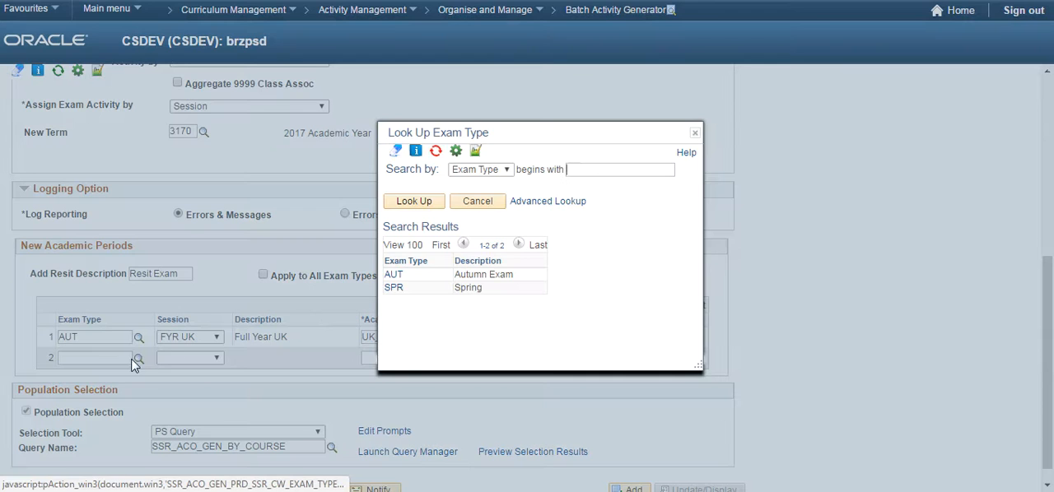
{"action": "left_click", "coordinate": [391, 288]}
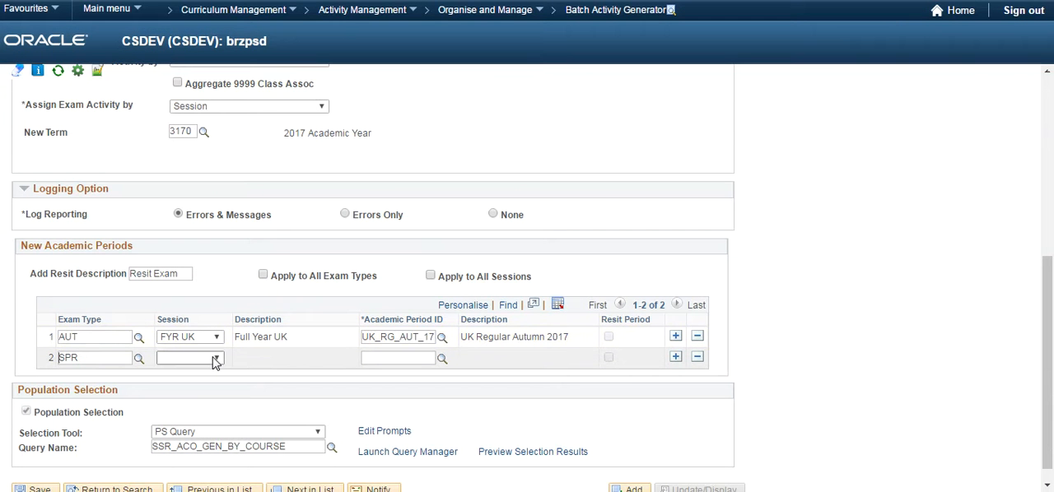
{"action": "left_click", "coordinate": [215, 360]}
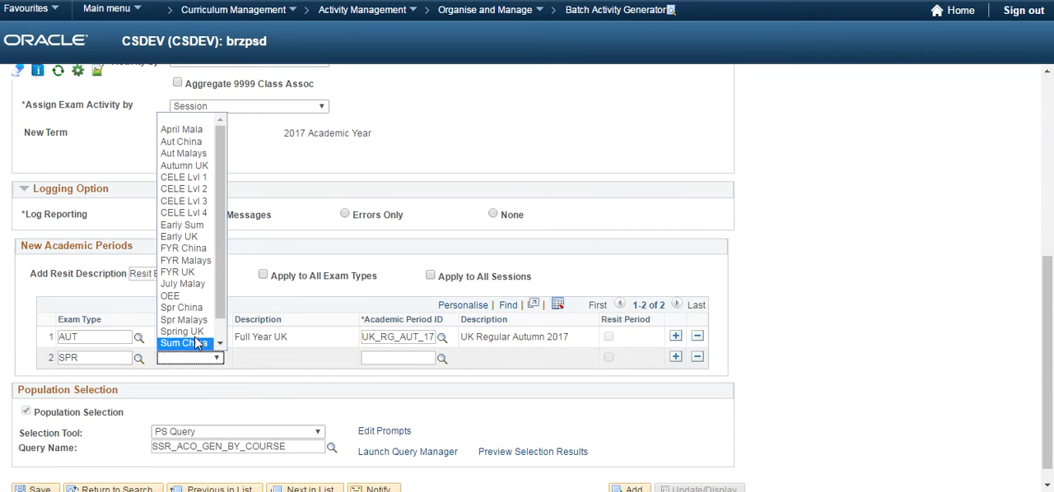
{"action": "left_click", "coordinate": [182, 272]}
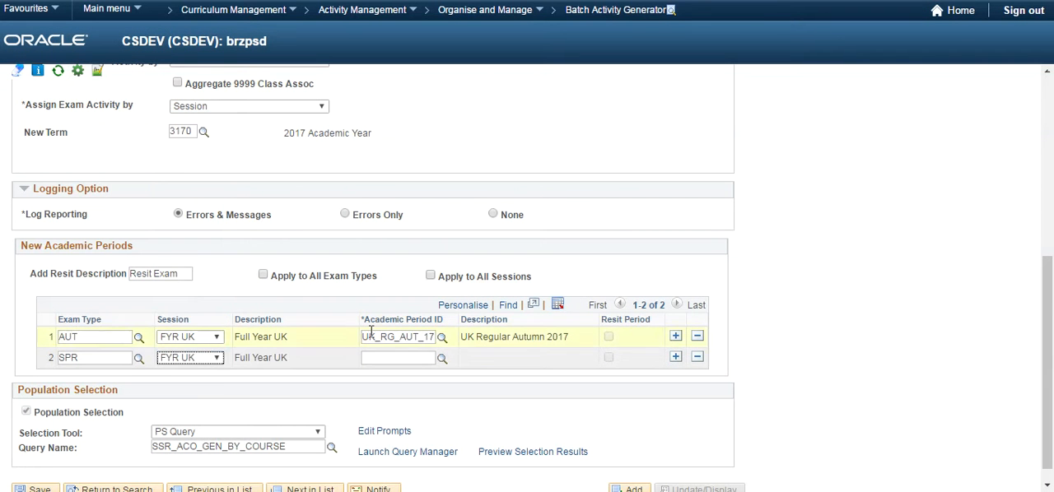
Look up UK academic periods and assign UK_RG_SPR_17 to the second row.
{"action": "left_click", "coordinate": [442, 359]}
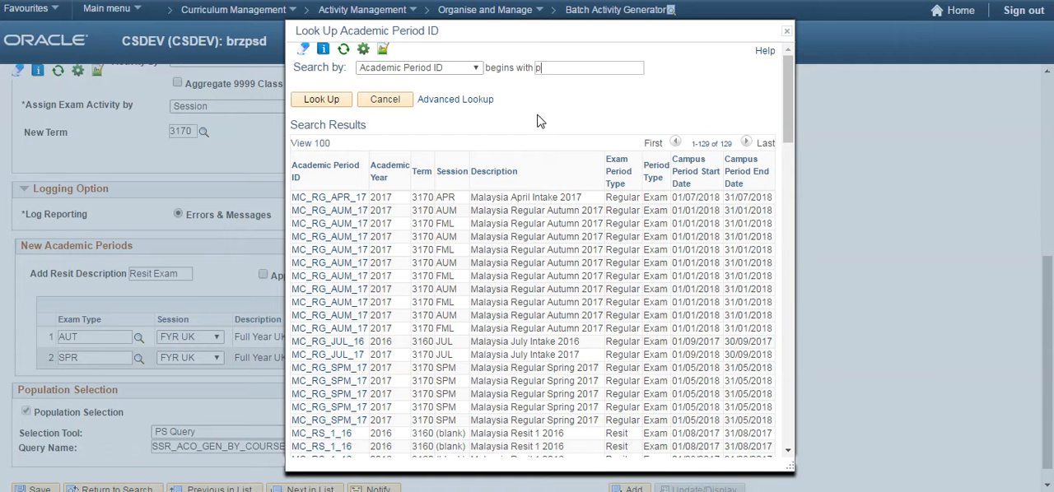
{"action": "type", "text": "p"}
{"action": "key", "text": "Return"}
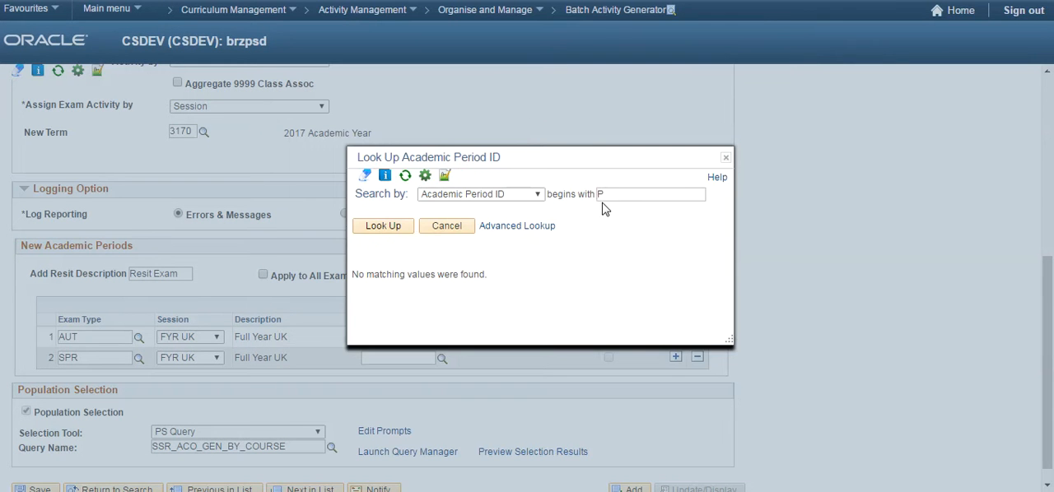
{"action": "left_click", "coordinate": [608, 191]}
{"action": "key", "text": "BackSpace"}
{"action": "type", "text": "u"}
{"action": "key", "text": "Return"}
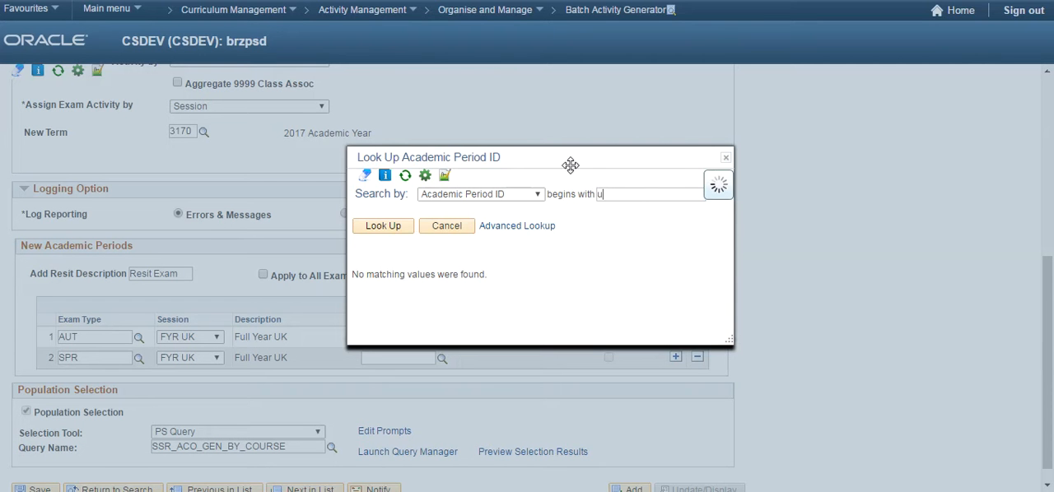
{"action": "scroll", "coordinate": [461, 241], "scroll_direction": "down", "scroll_amount": 4}
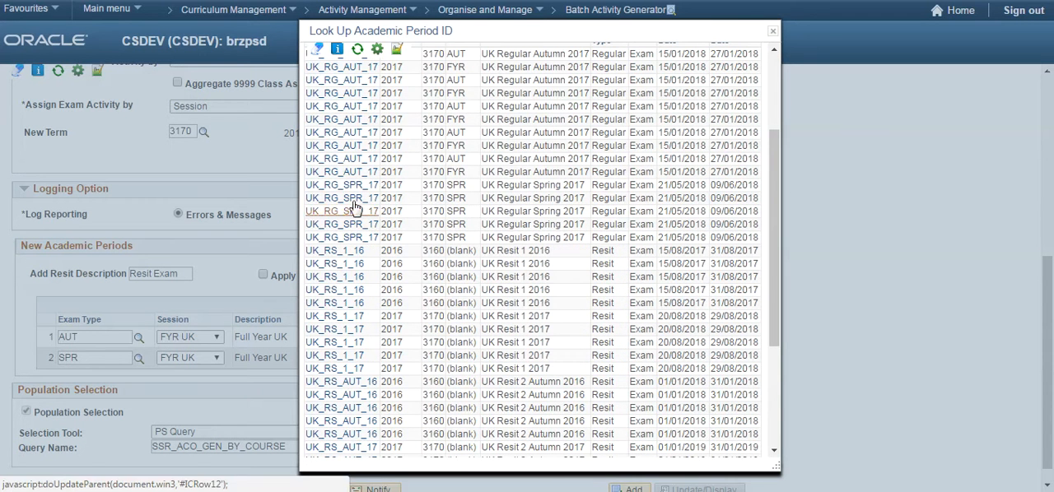
{"action": "left_click", "coordinate": [337, 188]}
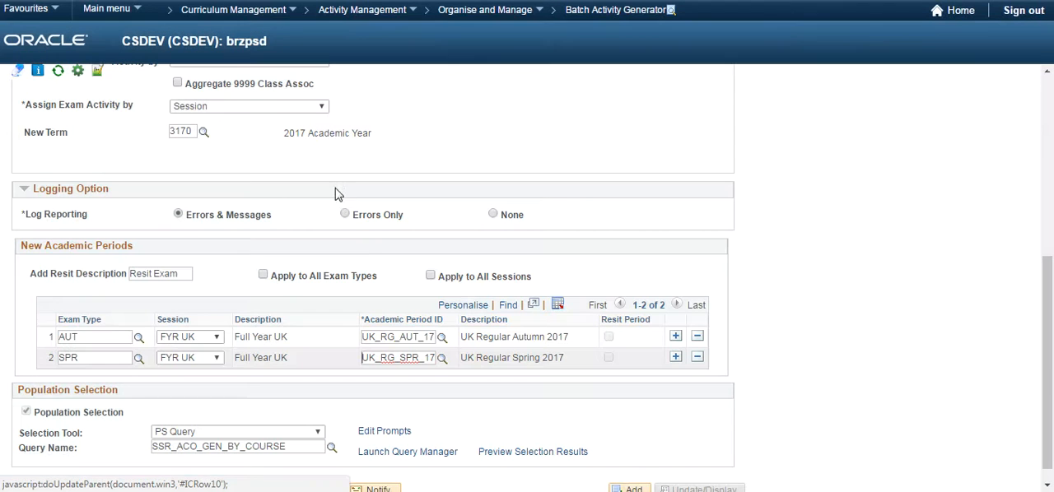
Add a third New Academic Periods row with exam type AUT and session FYR UK.
{"action": "left_click", "coordinate": [675, 359]}
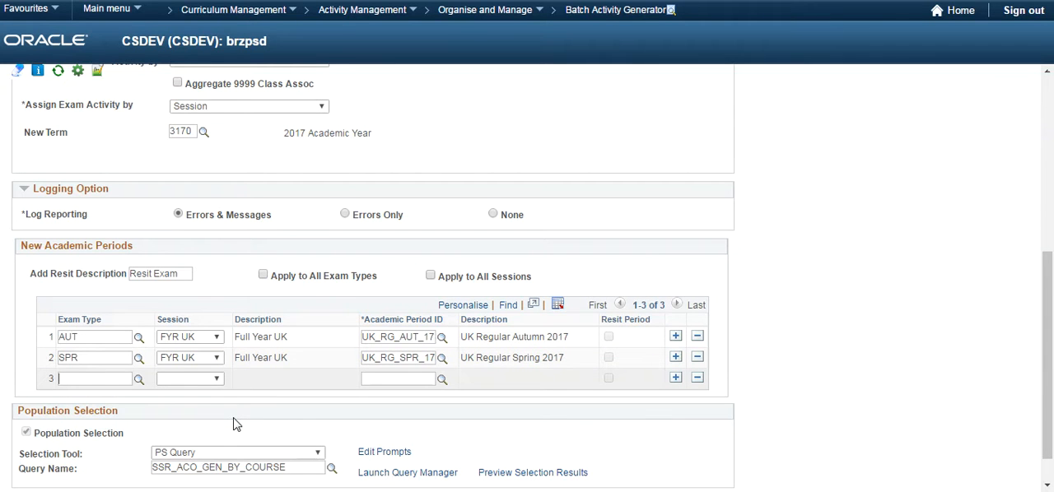
{"action": "left_click", "coordinate": [139, 380]}
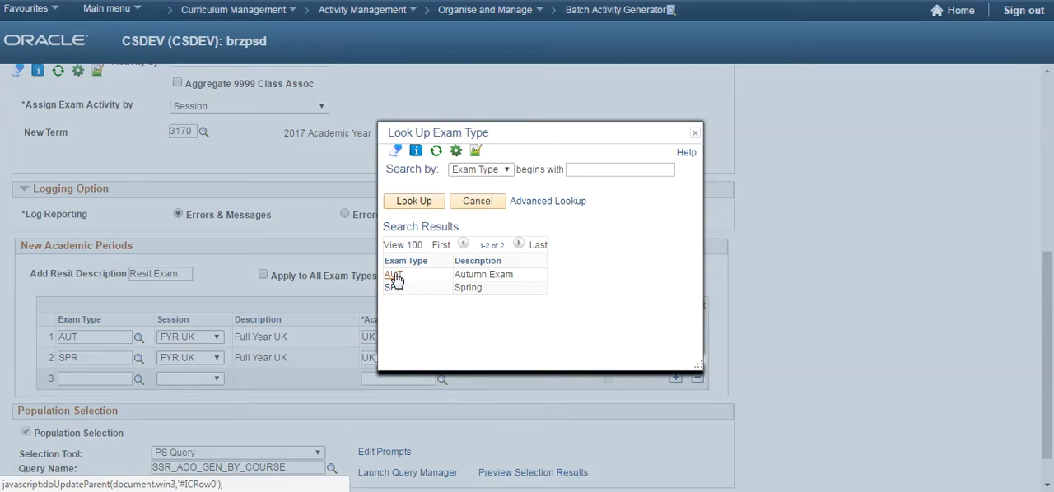
{"action": "left_click", "coordinate": [396, 278]}
{"action": "left_click", "coordinate": [217, 378]}
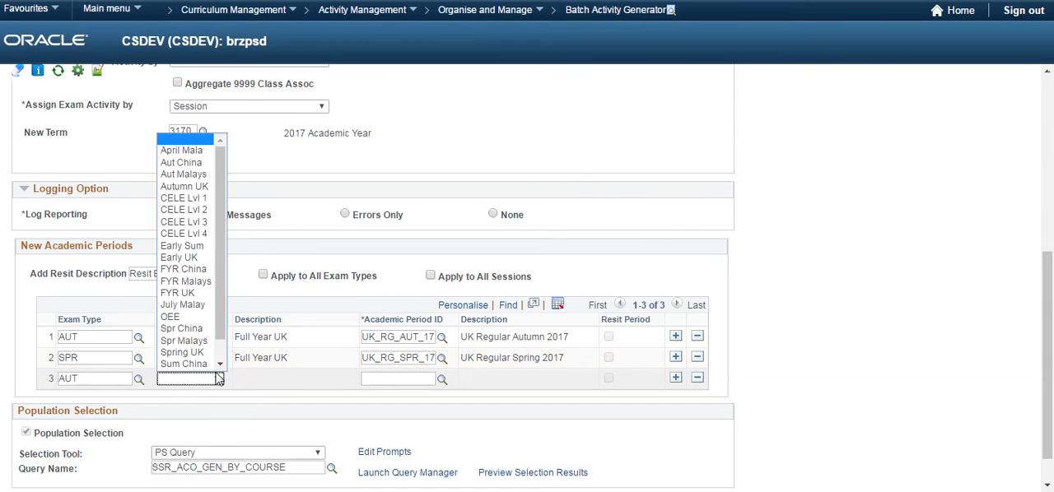
{"action": "left_click", "coordinate": [189, 293]}
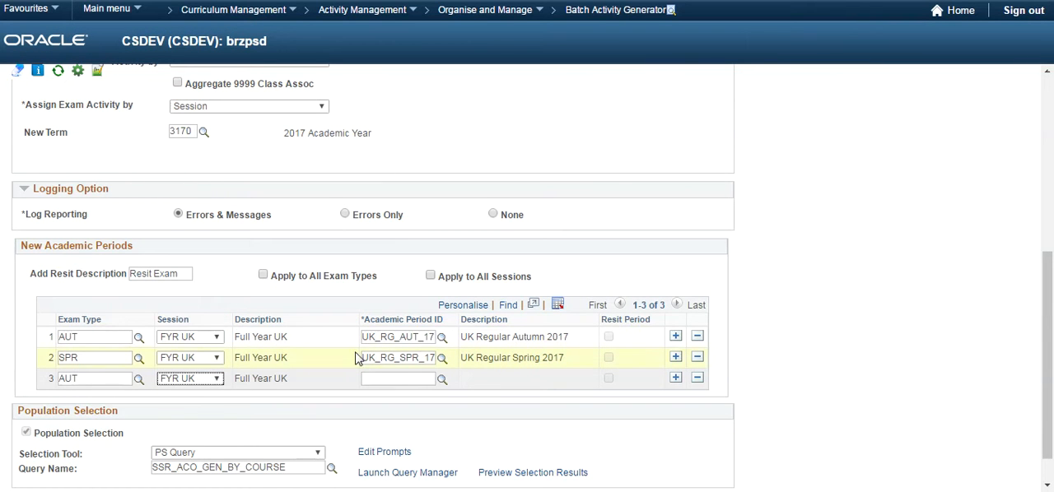
Look up academic periods beginning with U and assign the resit period UK_RS_1_16 to the third row.
{"action": "left_click", "coordinate": [441, 379]}
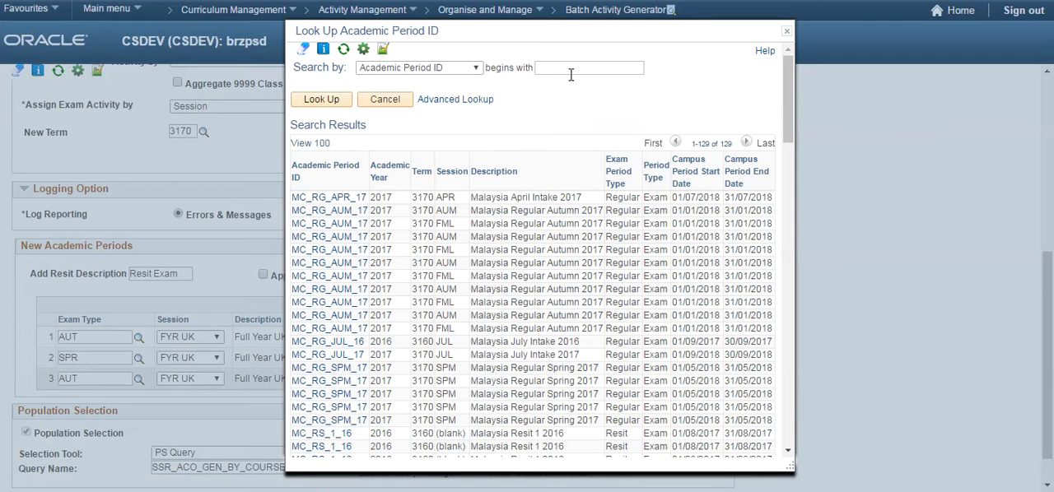
{"action": "left_click", "coordinate": [571, 72]}
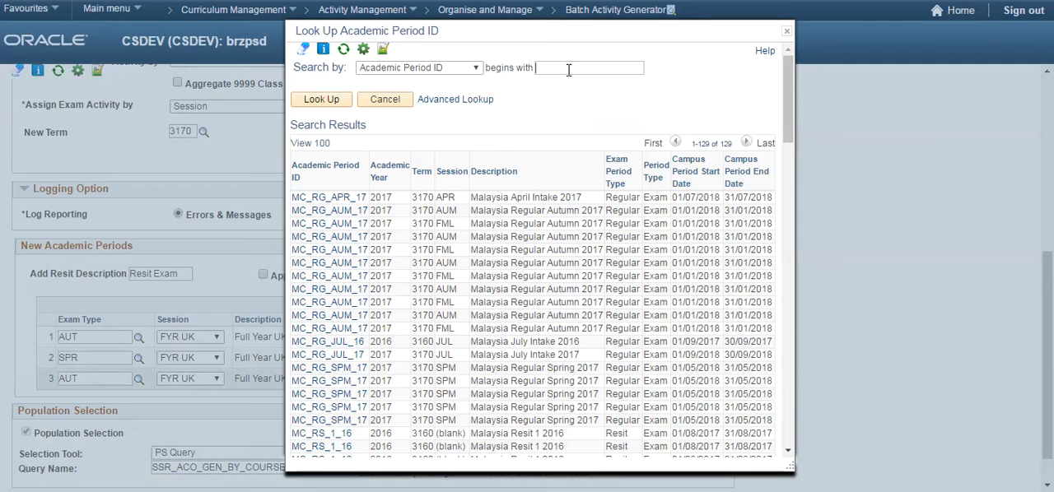
{"action": "type", "text": "U"}
{"action": "key", "text": "Return"}
{"action": "scroll", "coordinate": [509, 230], "scroll_direction": "down", "scroll_amount": 3}
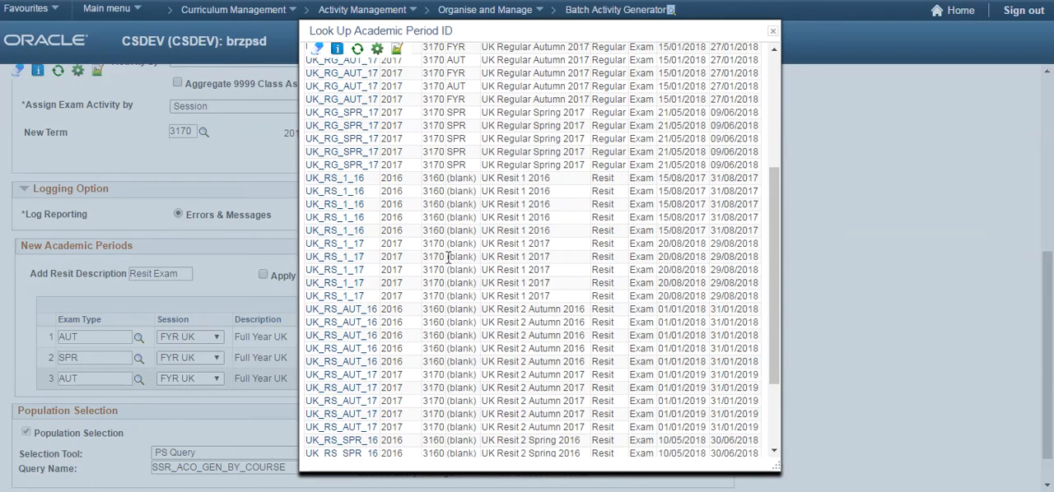
{"action": "left_click", "coordinate": [328, 179]}
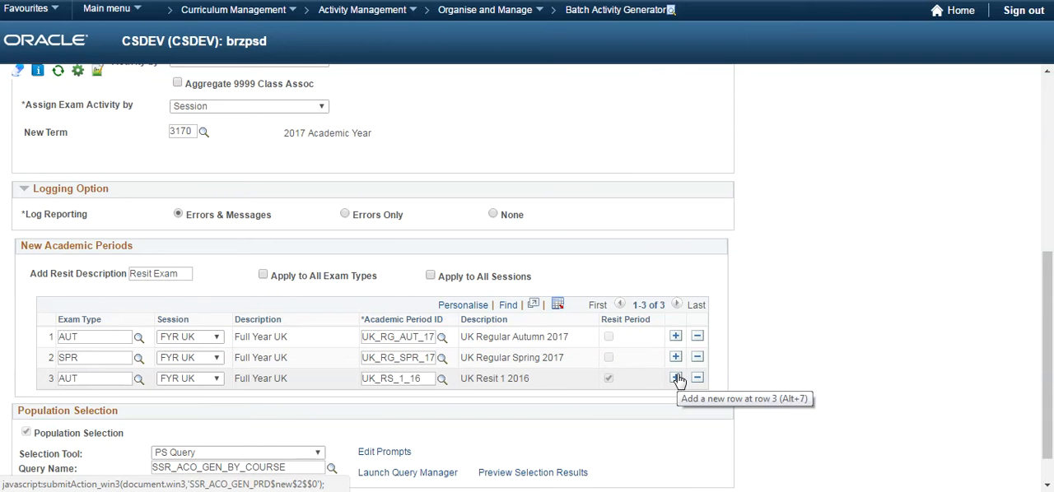
Add a fourth New Academic Periods row with exam type SPR and session FYR UK.
{"action": "left_click", "coordinate": [676, 379]}
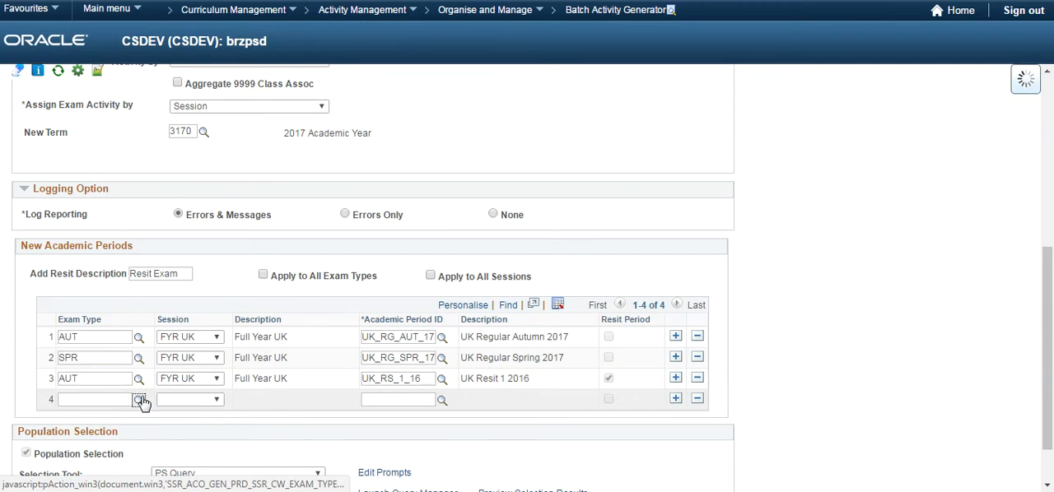
{"action": "left_click", "coordinate": [139, 400]}
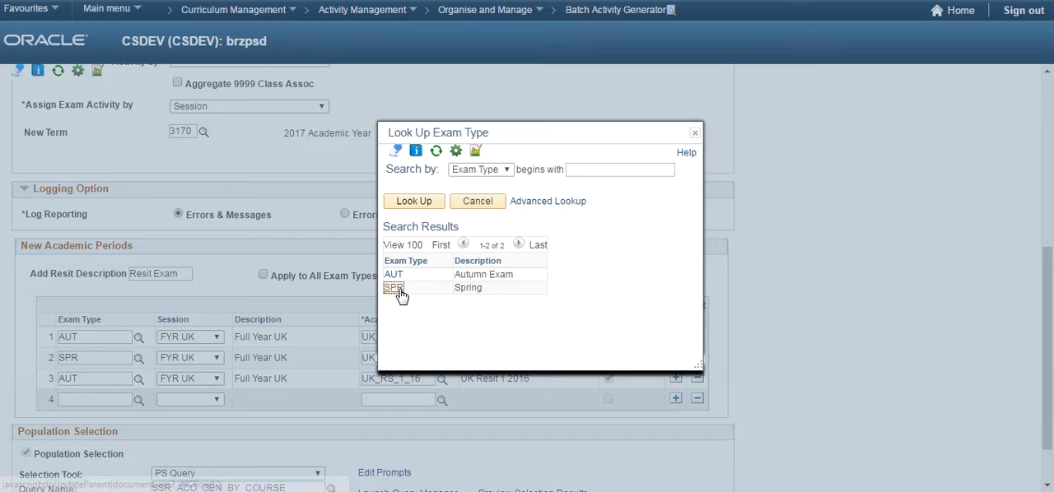
{"action": "left_click", "coordinate": [393, 288]}
{"action": "left_click", "coordinate": [208, 400]}
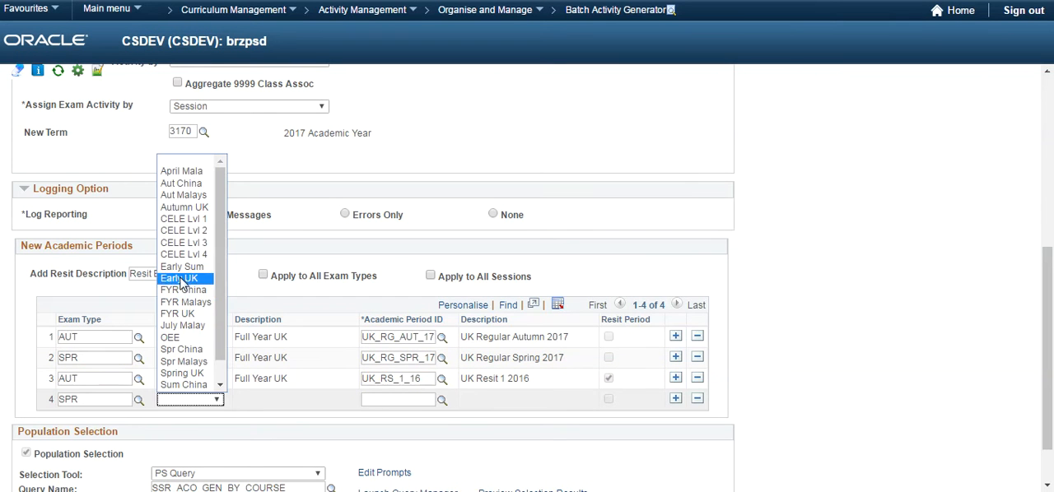
{"action": "left_click", "coordinate": [177, 313]}
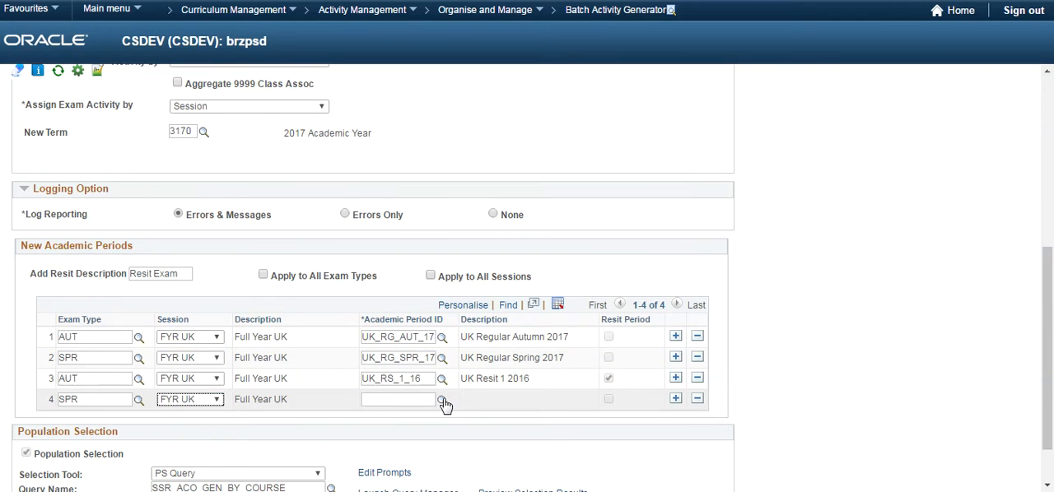
Copy the third row's academic period ID UK_RS_1_16 into the fourth row and dismiss the resulting message.
{"action": "double_click", "coordinate": [430, 379]}
{"action": "key", "text": "ctrl+c"}
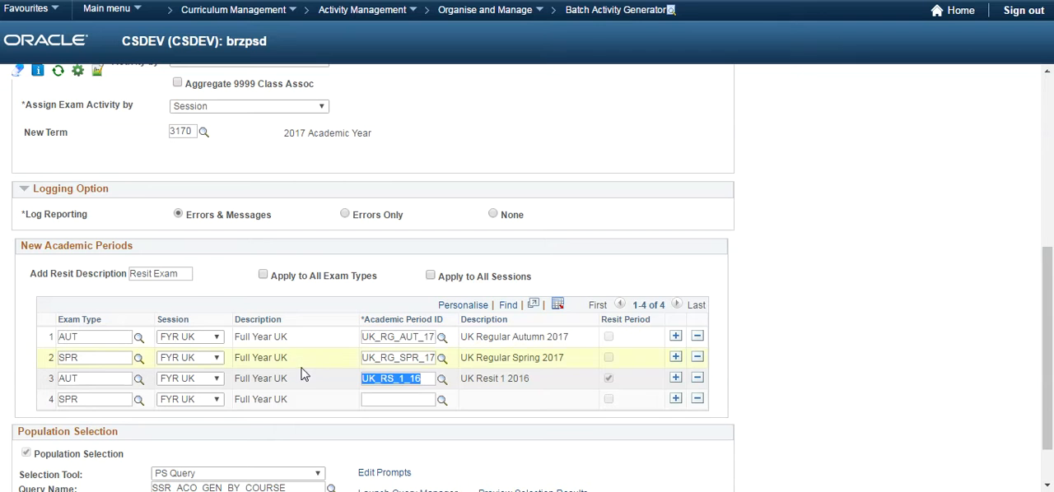
{"action": "left_click", "coordinate": [379, 398]}
{"action": "type", "text": "UK"}
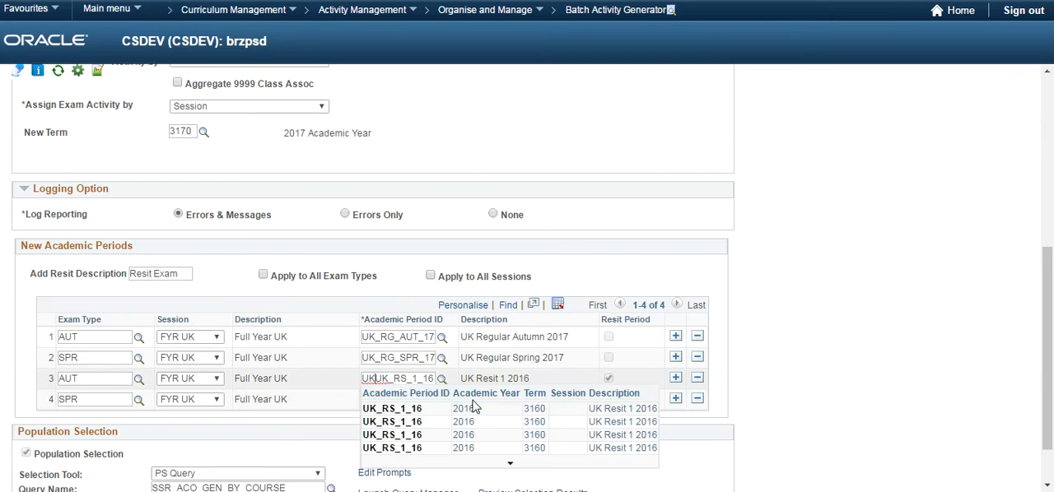
{"action": "left_click", "coordinate": [778, 386]}
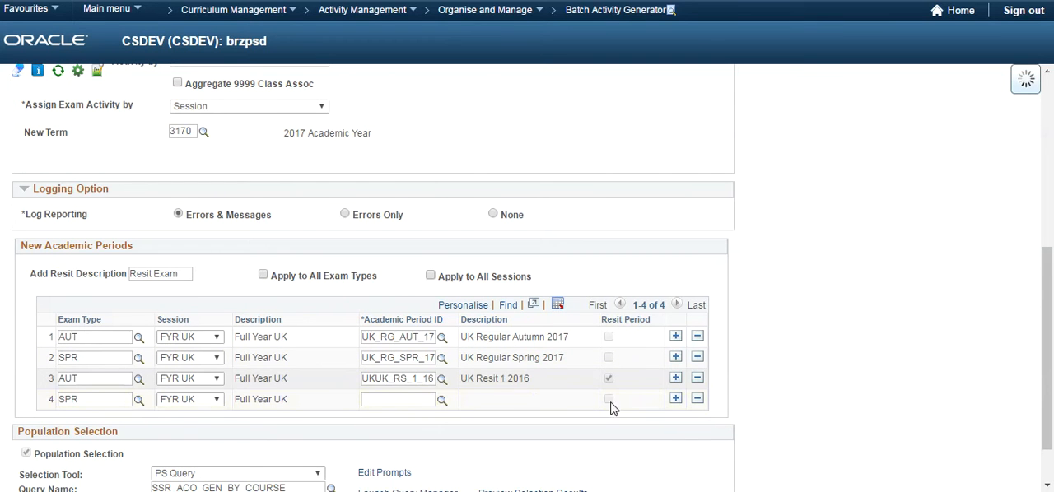
{"action": "left_click", "coordinate": [429, 403]}
{"action": "key", "text": "ctrl+v"}
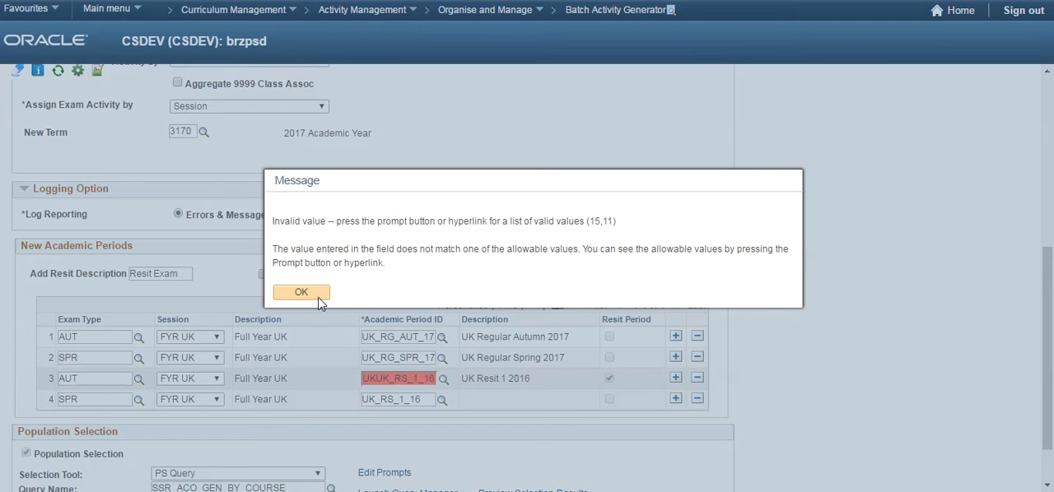
{"action": "left_click", "coordinate": [301, 293]}
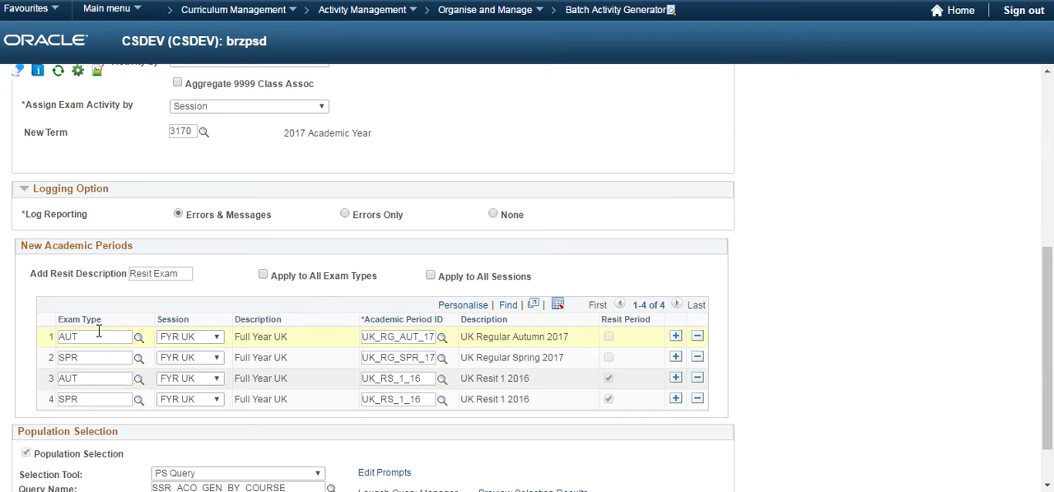
Check the query prompts of the population selection and preview its selection results.
{"action": "scroll", "coordinate": [809, 275], "scroll_direction": "down", "scroll_amount": 1}
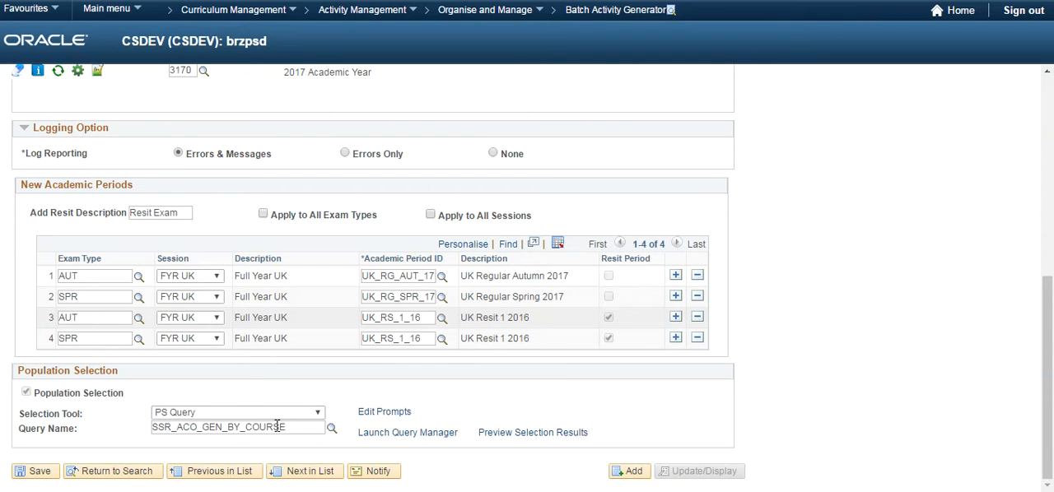
{"action": "left_click", "coordinate": [382, 412]}
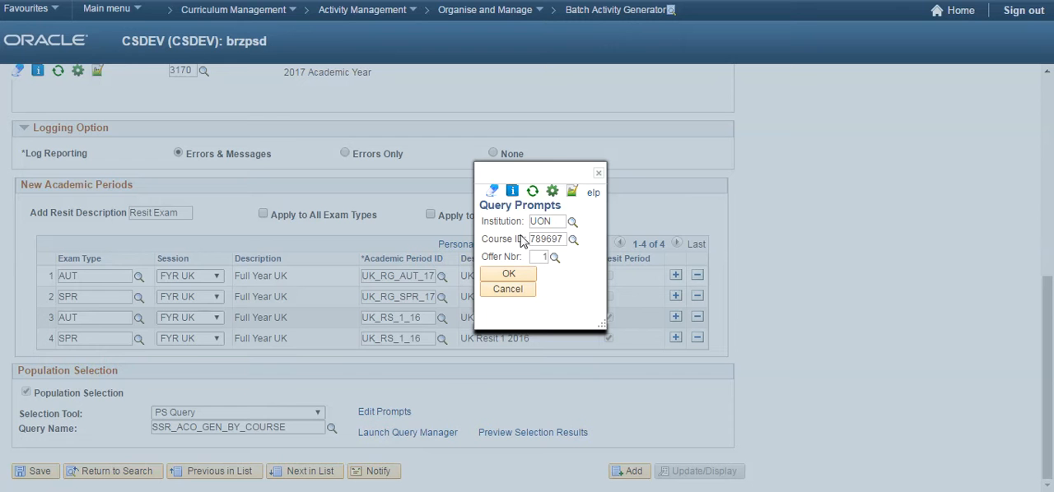
{"action": "left_click", "coordinate": [509, 274]}
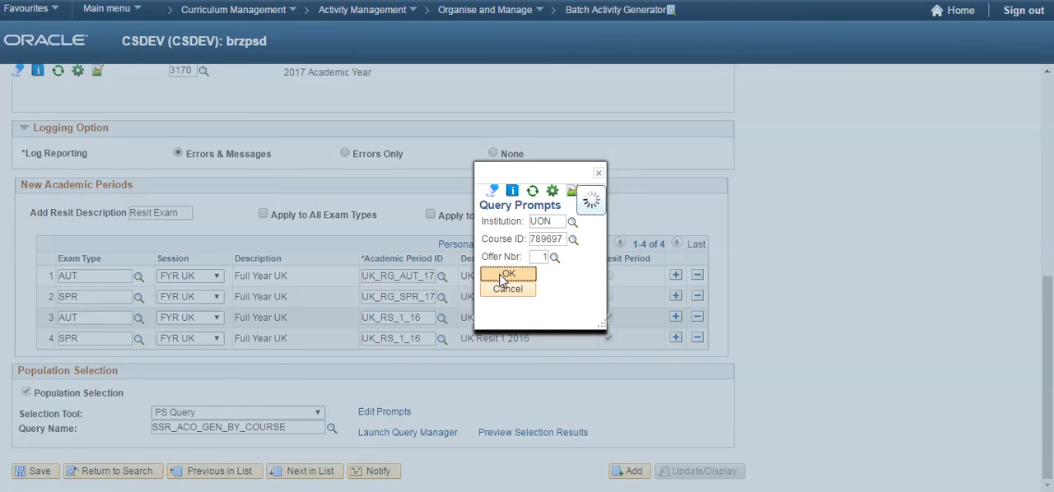
{"action": "left_click", "coordinate": [499, 436]}
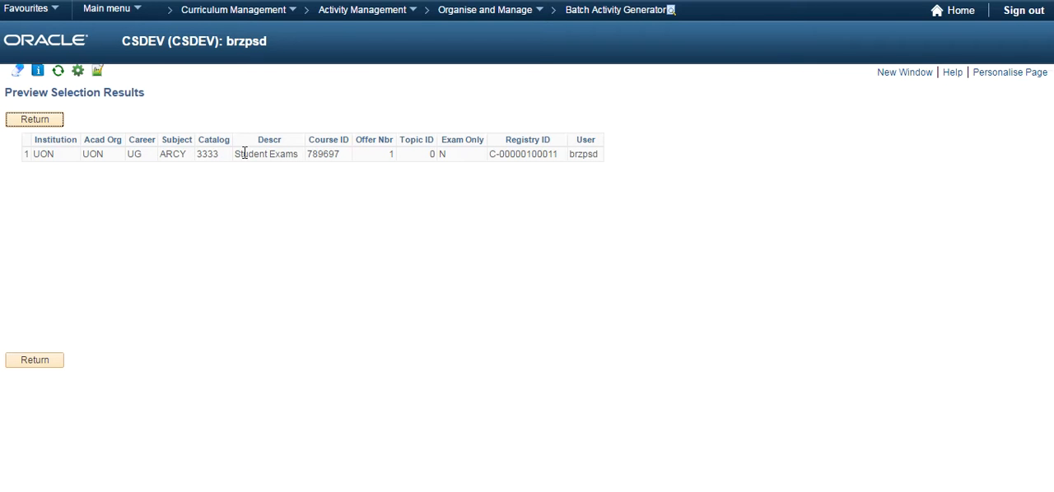
{"action": "left_click", "coordinate": [35, 120]}
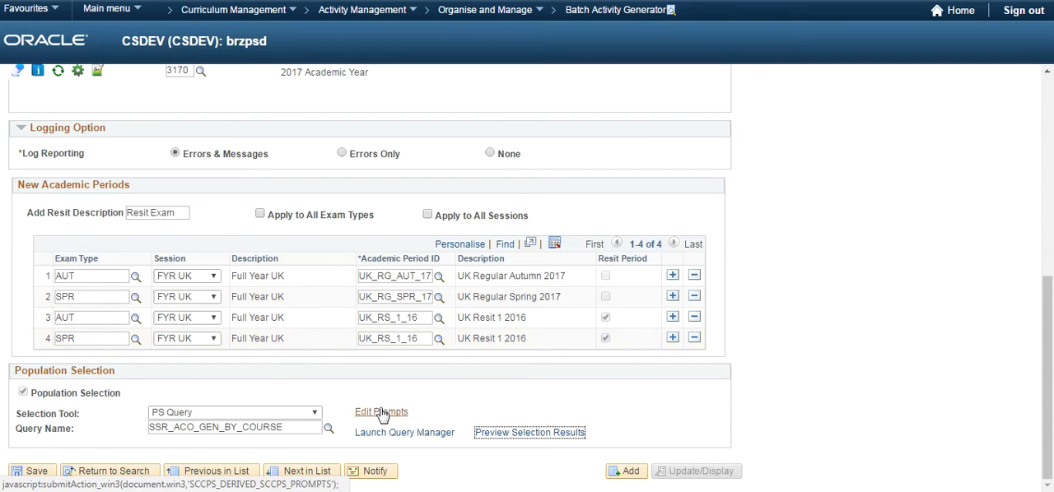
Save the Batch Activity Generator setup, run the generation process, and open the Process Monitor.
{"action": "left_click", "coordinate": [36, 471]}
{"action": "left_click", "coordinate": [537, 123]}
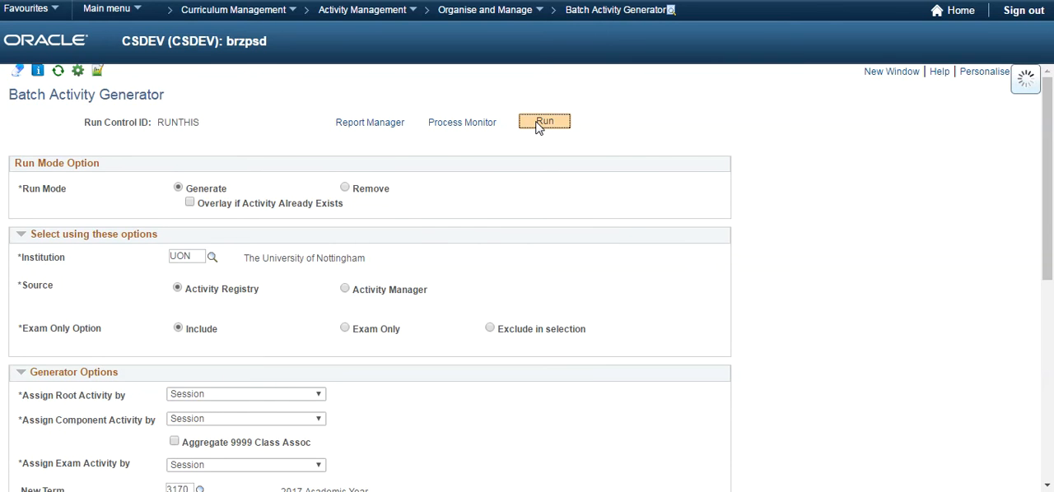
{"action": "left_click", "coordinate": [35, 315]}
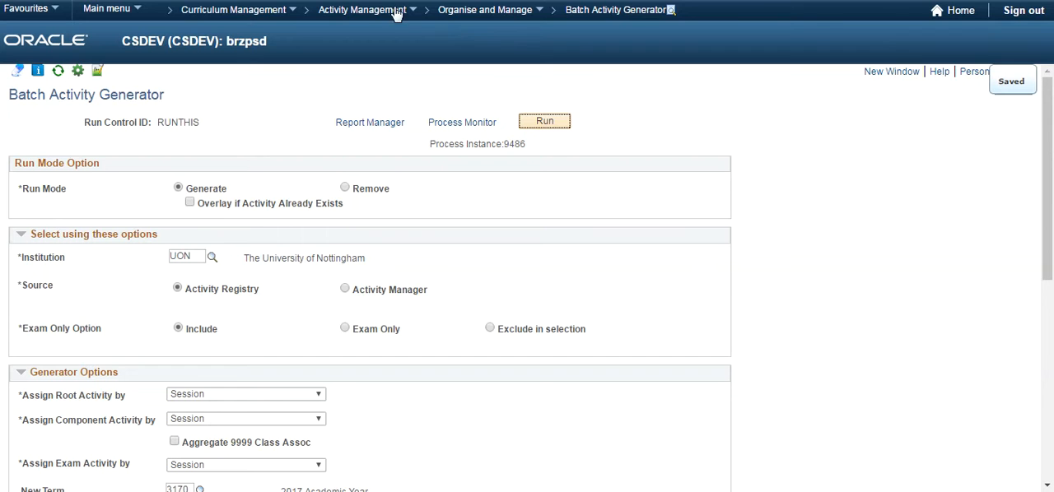
{"action": "left_click", "coordinate": [462, 125]}
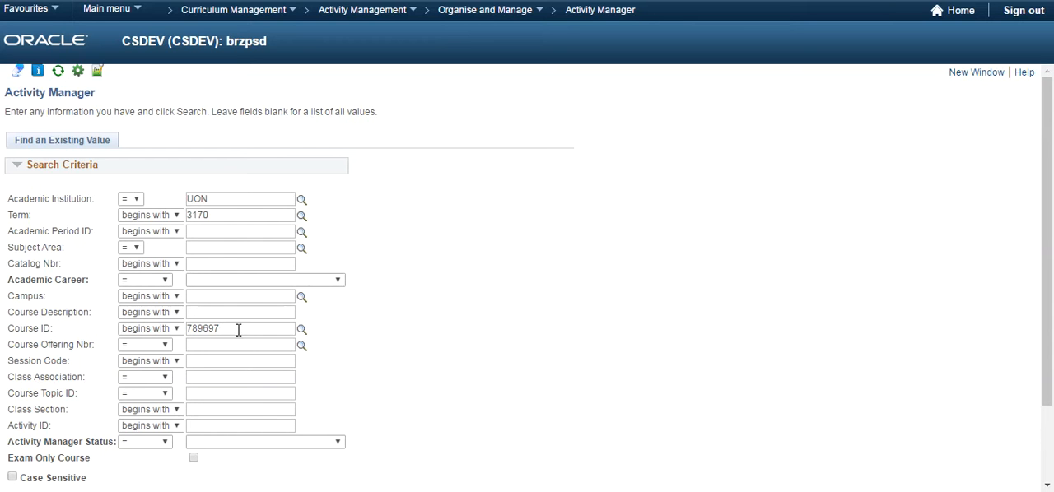
Search Activity Manager for course ID 789697 at institution UON in term 3170 and open the Student Exams course.
{"action": "left_click_drag", "start_coordinate": [237, 329], "coordinate": [157, 315]}
{"action": "type", "text": "789697"}
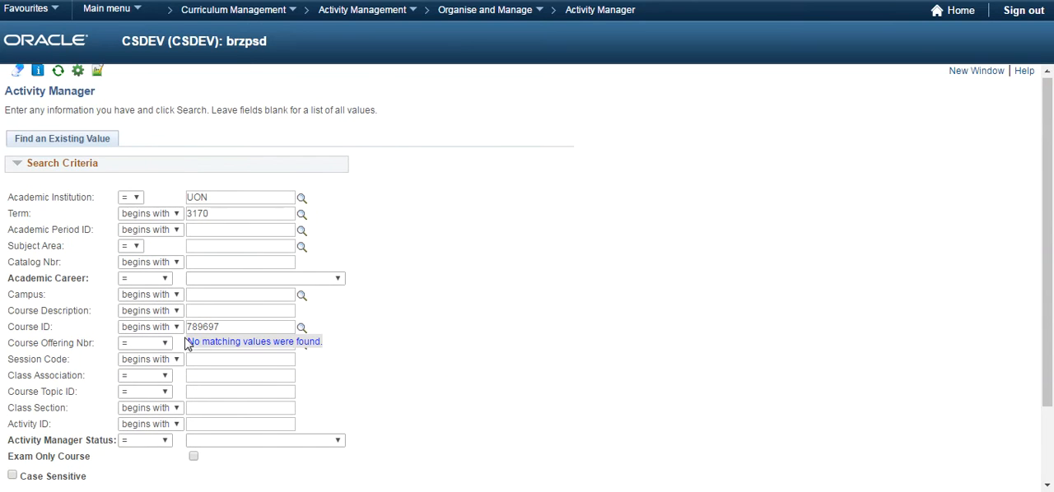
{"action": "left_click", "coordinate": [560, 362]}
{"action": "scroll", "coordinate": [176, 331], "scroll_direction": "down", "scroll_amount": 2}
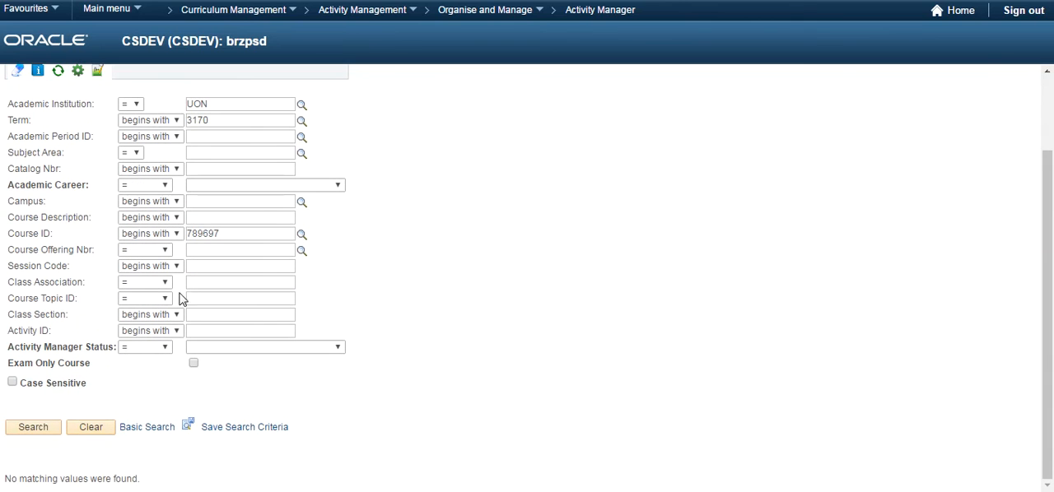
{"action": "left_click", "coordinate": [33, 427]}
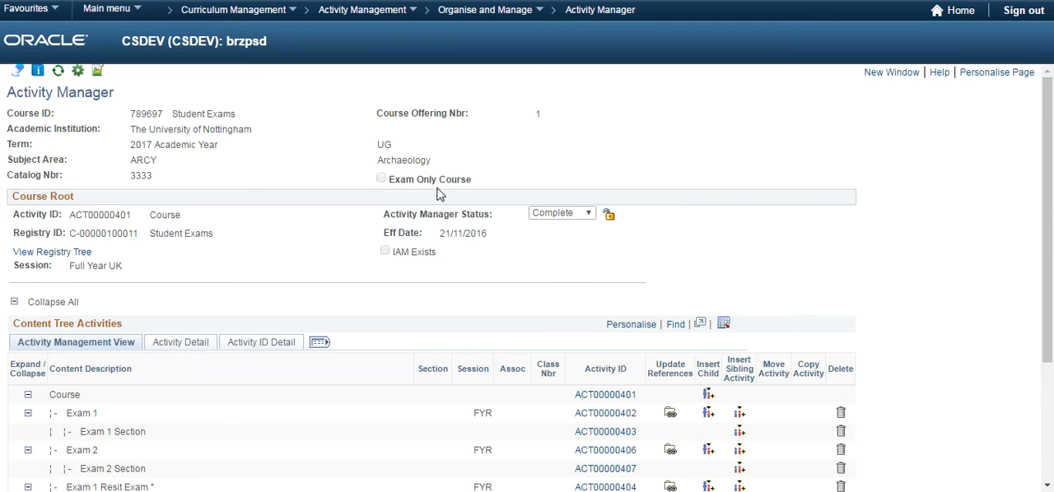
Open the Exam 1 activity detail, review its system references, exam, resit and scheduling options, and return to the content tree.
{"action": "scroll", "coordinate": [661, 154], "scroll_direction": "down", "scroll_amount": 3}
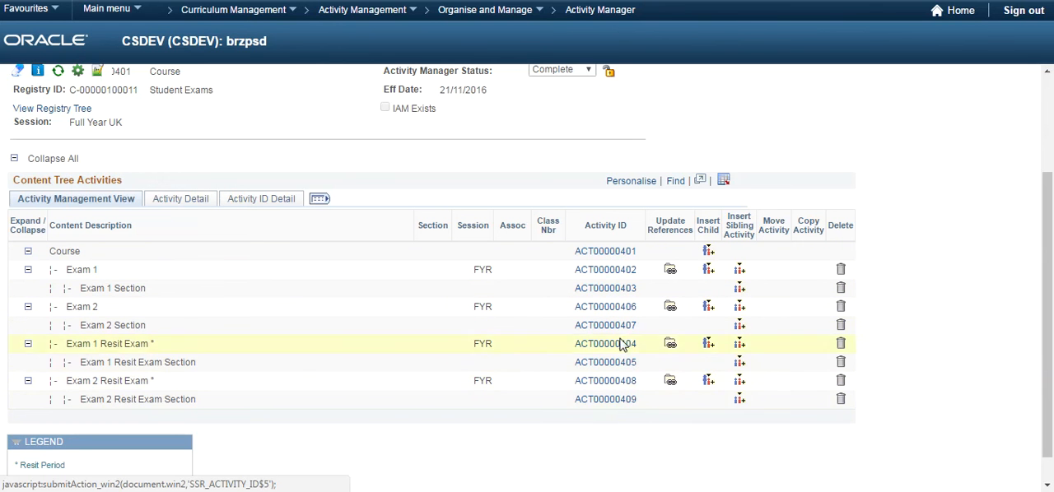
{"action": "left_click", "coordinate": [604, 272]}
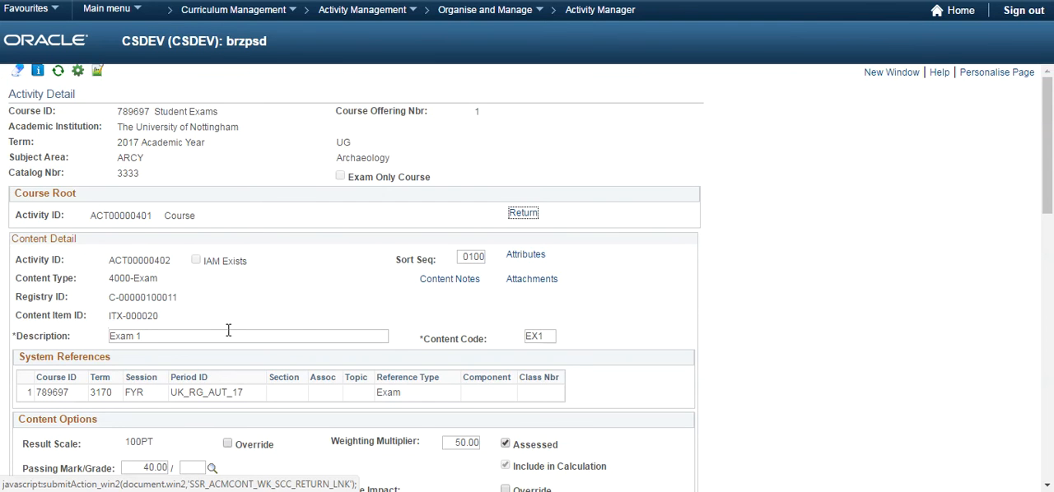
{"action": "scroll", "coordinate": [229, 331], "scroll_direction": "down", "scroll_amount": 1}
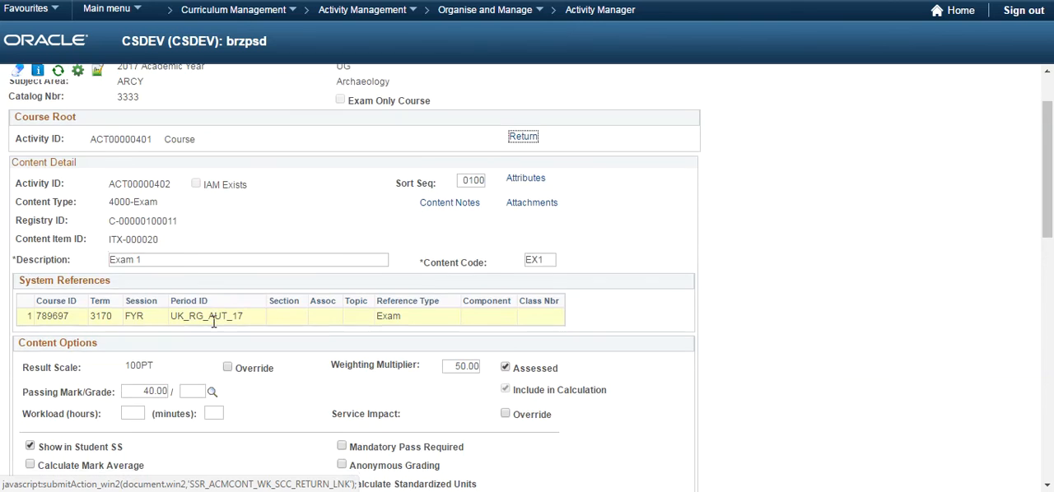
{"action": "scroll", "coordinate": [216, 323], "scroll_direction": "down", "scroll_amount": 1}
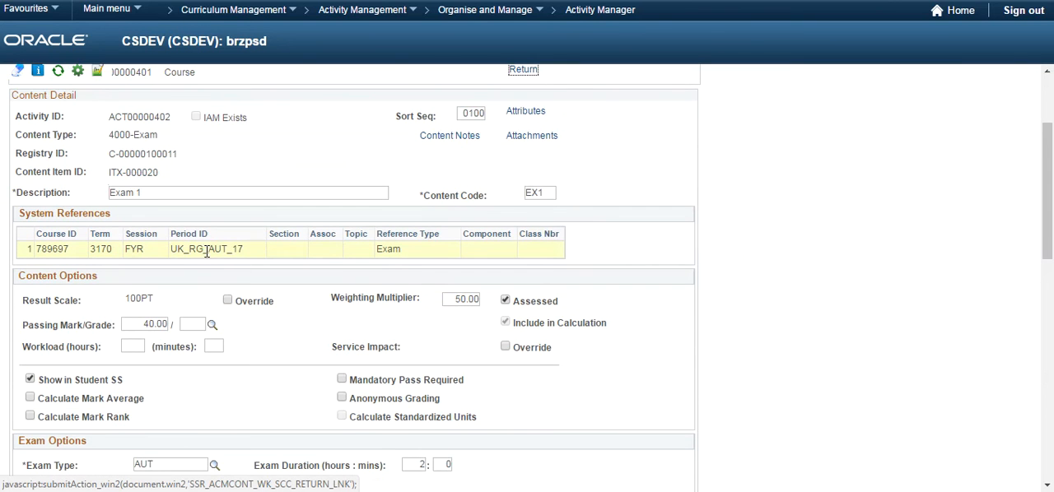
{"action": "scroll", "coordinate": [205, 251], "scroll_direction": "down", "scroll_amount": 1}
{"action": "scroll", "coordinate": [208, 255], "scroll_direction": "down", "scroll_amount": 1}
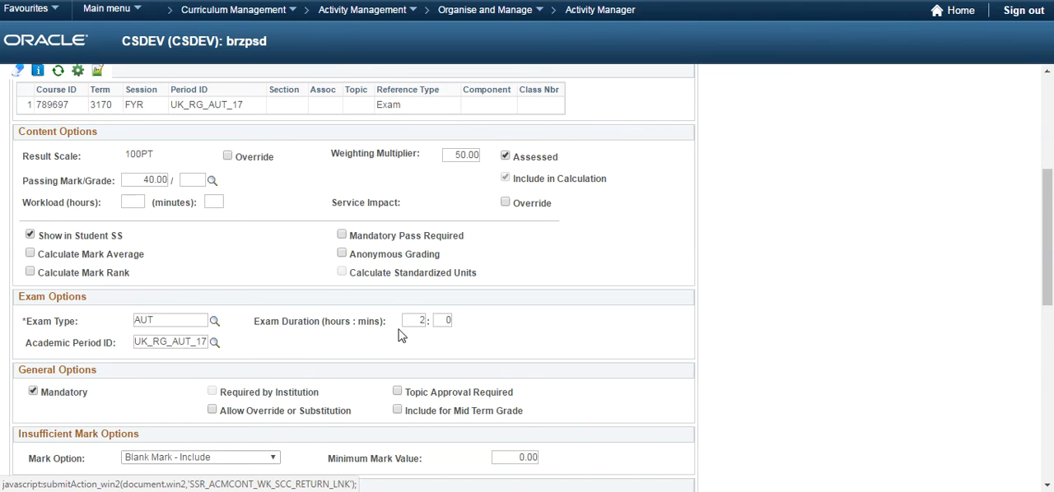
{"action": "scroll", "coordinate": [383, 343], "scroll_direction": "down", "scroll_amount": 1}
{"action": "scroll", "coordinate": [384, 343], "scroll_direction": "down", "scroll_amount": 5}
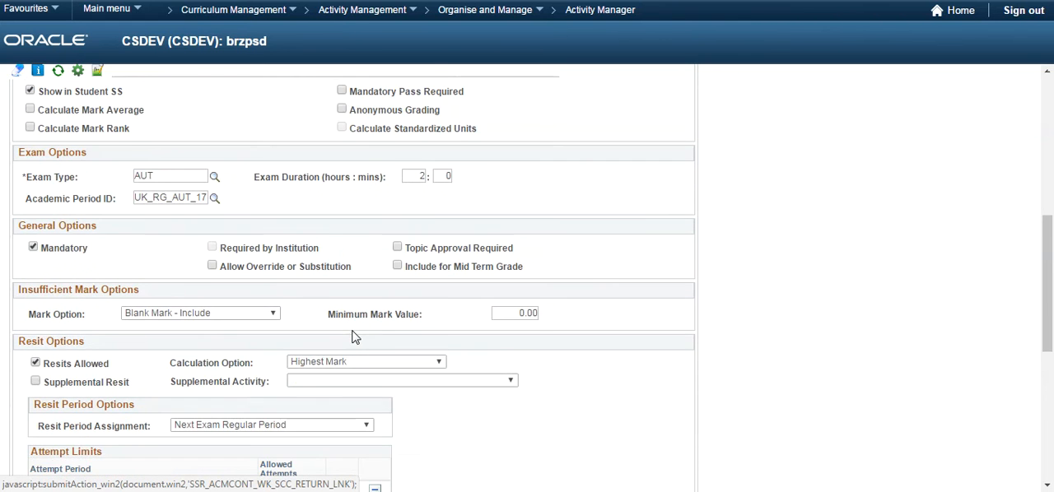
{"action": "scroll", "coordinate": [118, 310], "scroll_direction": "down", "scroll_amount": 3}
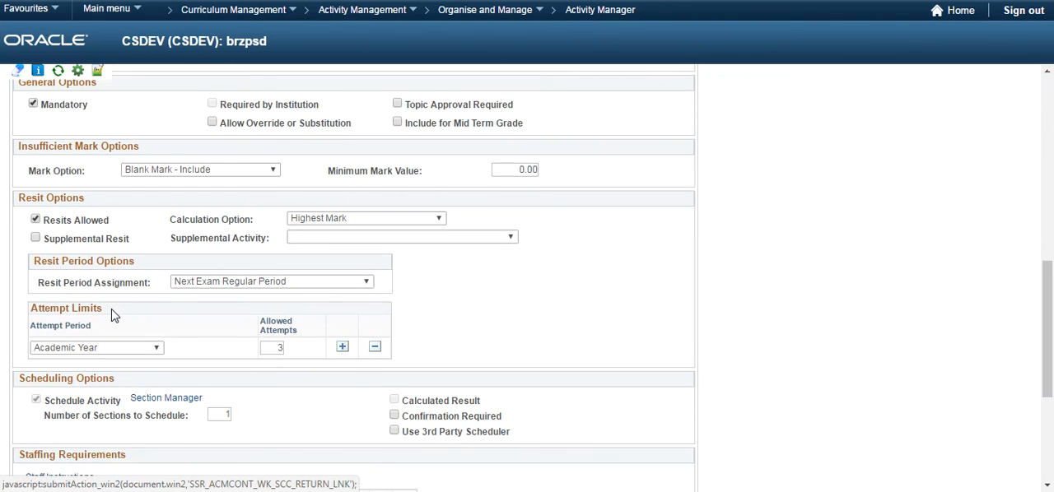
{"action": "scroll", "coordinate": [128, 309], "scroll_direction": "up", "scroll_amount": 5}
{"action": "scroll", "coordinate": [138, 307], "scroll_direction": "up", "scroll_amount": 10}
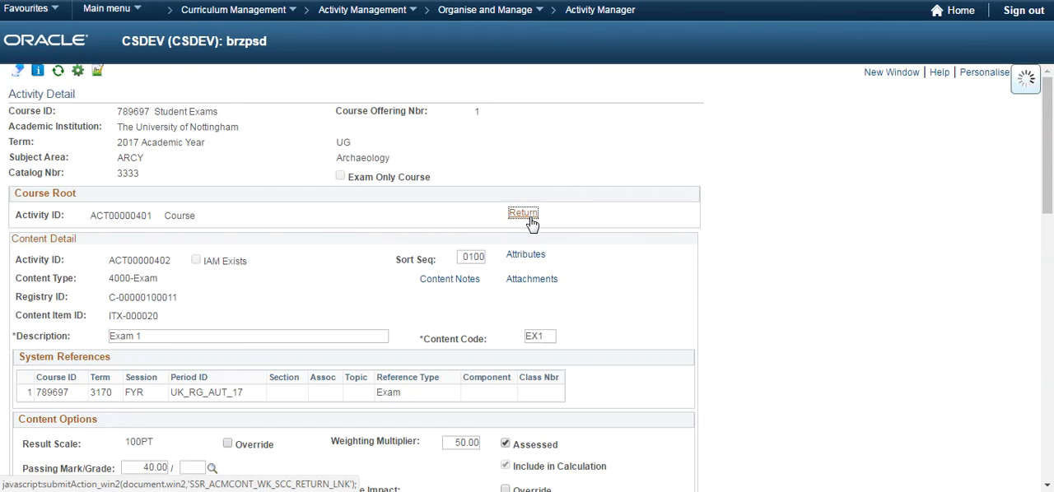
Open the Exam 1 Section activity detail, review its content and scheduled section options, and return to the content tree.
{"action": "scroll", "coordinate": [376, 344], "scroll_direction": "down", "scroll_amount": 3}
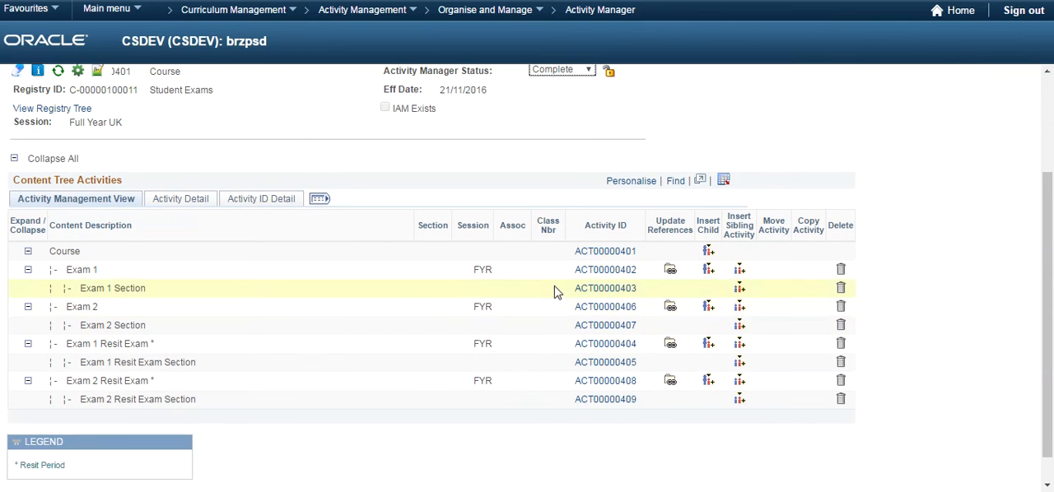
{"action": "left_click", "coordinate": [601, 294]}
{"action": "scroll", "coordinate": [585, 295], "scroll_direction": "down", "scroll_amount": 2}
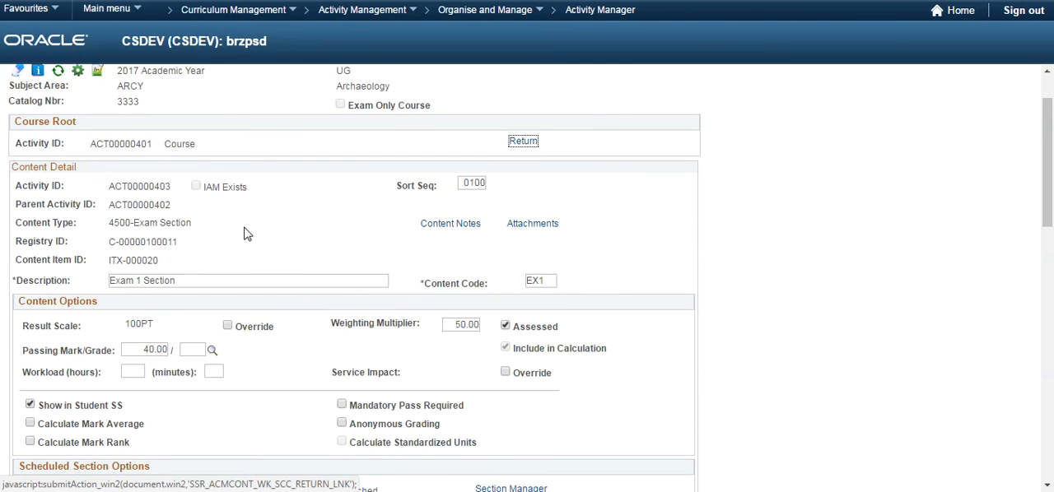
{"action": "scroll", "coordinate": [243, 237], "scroll_direction": "down", "scroll_amount": 2}
{"action": "scroll", "coordinate": [244, 238], "scroll_direction": "down", "scroll_amount": 4}
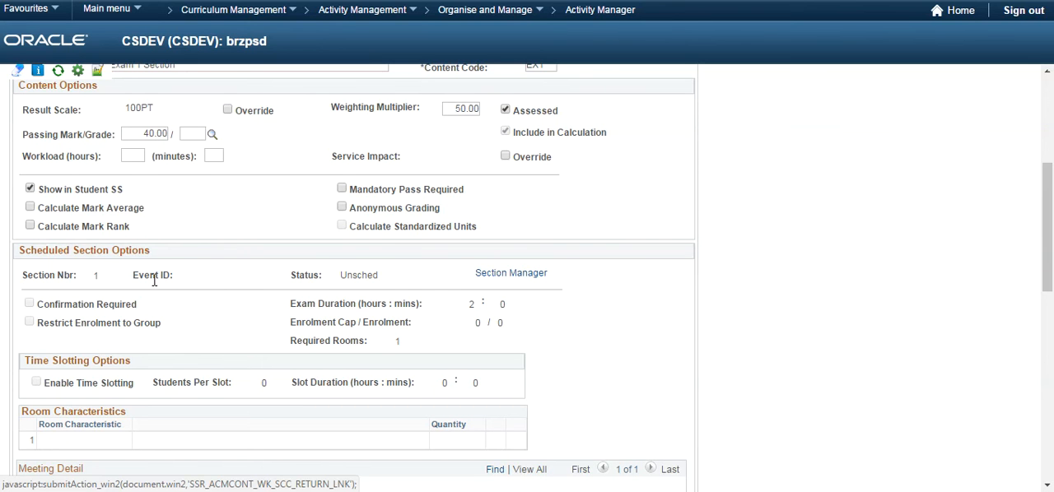
{"action": "scroll", "coordinate": [154, 280], "scroll_direction": "up", "scroll_amount": 2}
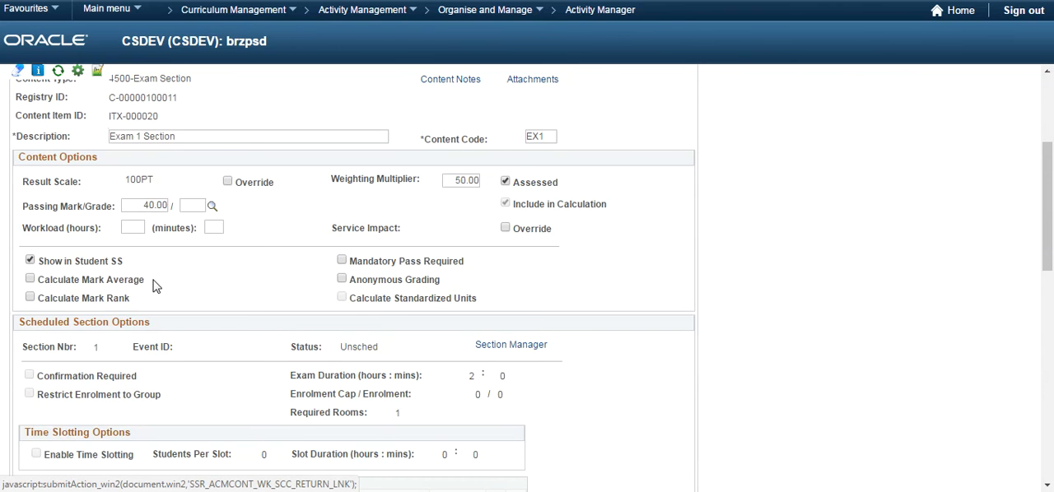
{"action": "scroll", "coordinate": [273, 240], "scroll_direction": "up", "scroll_amount": 6}
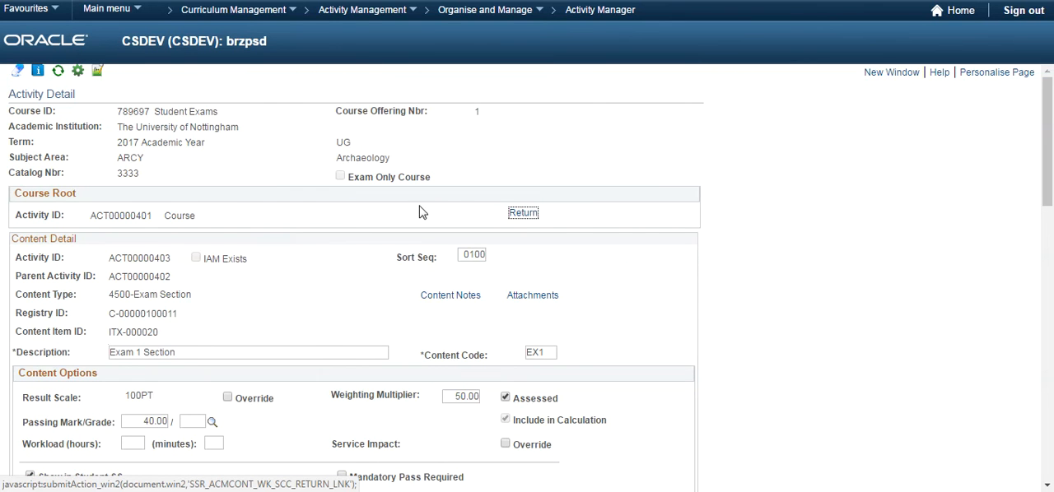
{"action": "left_click", "coordinate": [512, 214]}
{"action": "scroll", "coordinate": [499, 235], "scroll_direction": "down", "scroll_amount": 5}
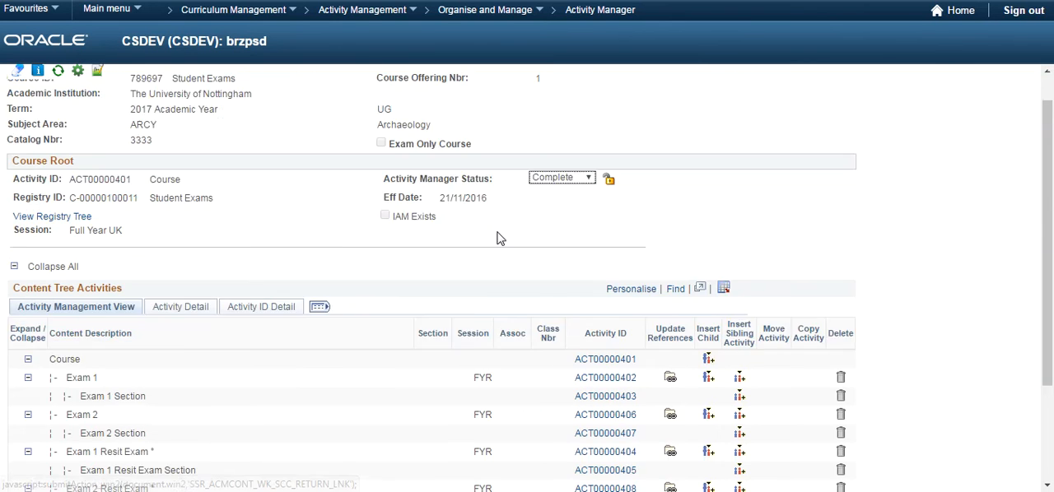